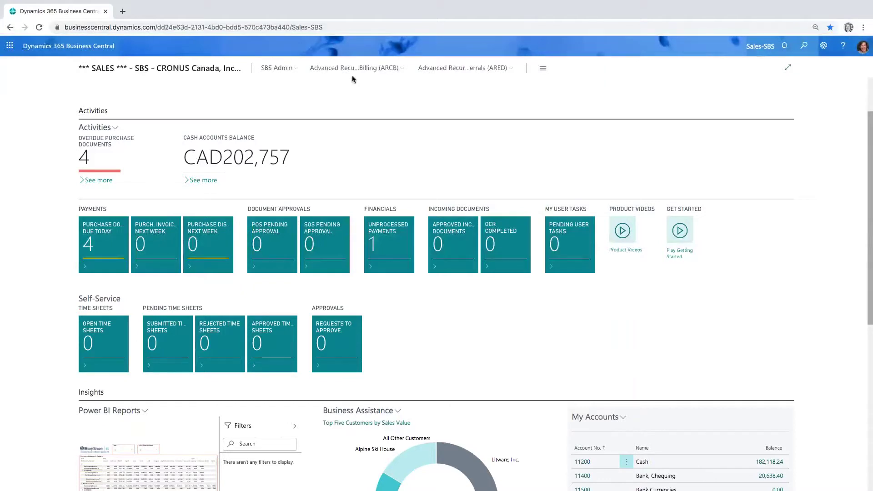
# Open the SBS ARCB Billing Schedule List from the Advanced Recurring Billing area.
pyautogui.click(344, 68)
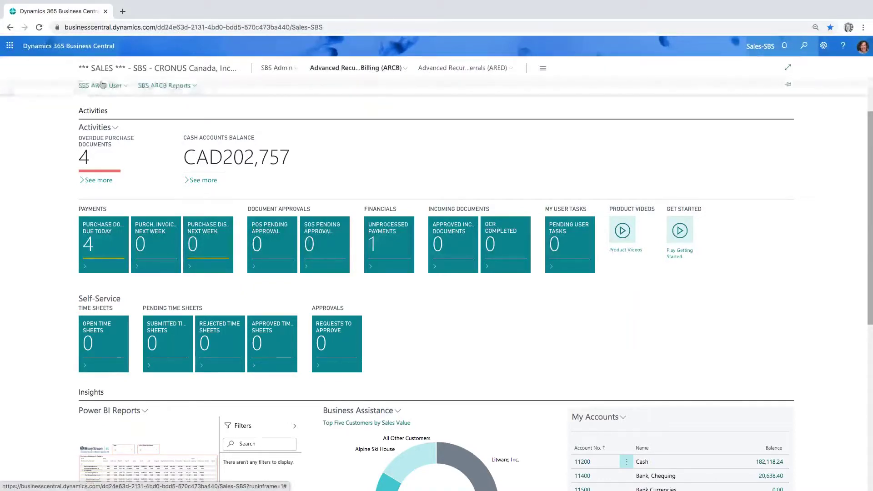
pyautogui.click(103, 85)
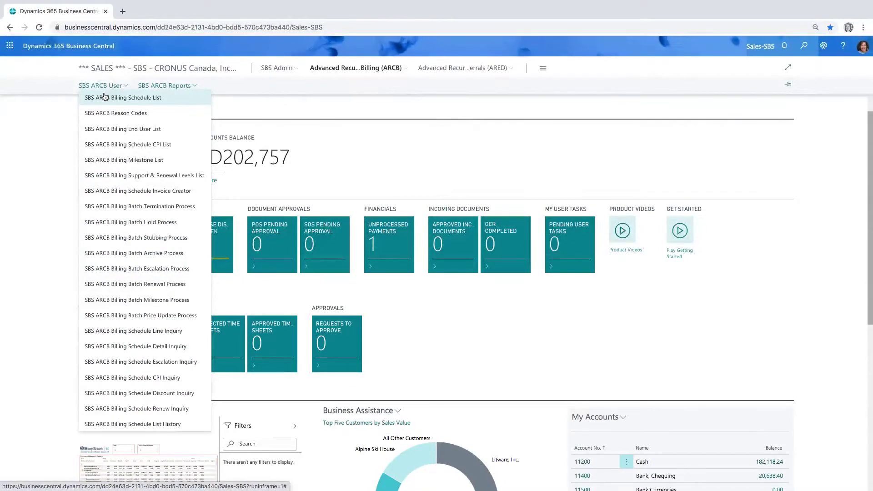
pyautogui.click(104, 97)
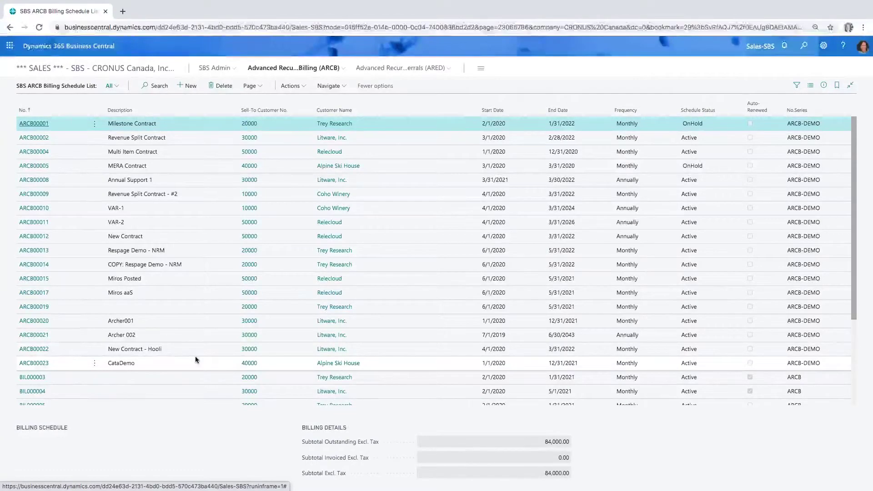
# Examine the XML and CSV import options available for billing schedules.
pyautogui.click(291, 86)
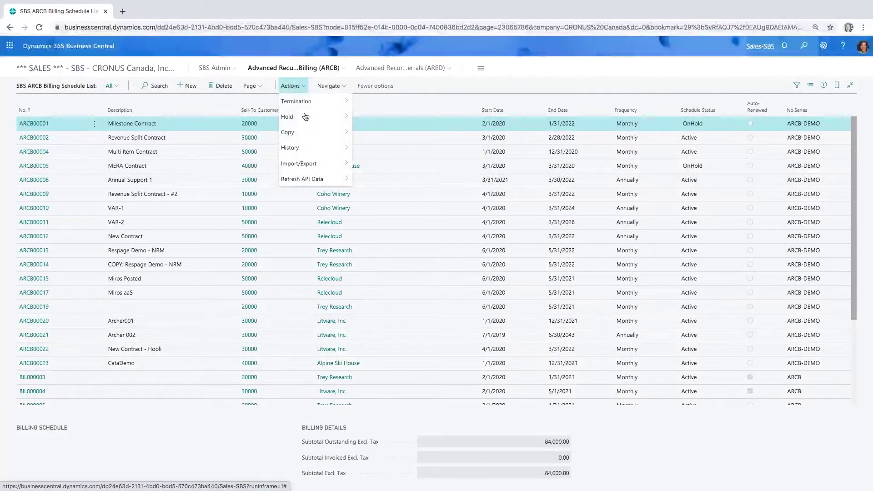
pyautogui.moveTo(321, 162)
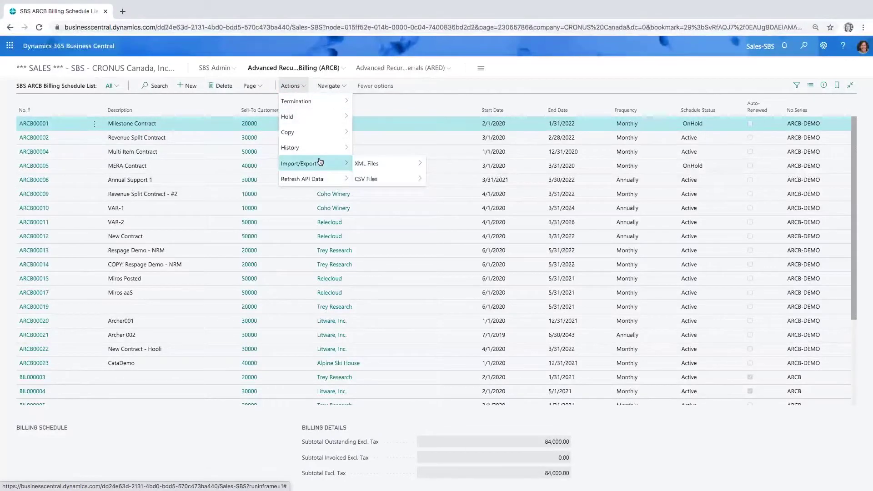
pyautogui.moveTo(377, 165)
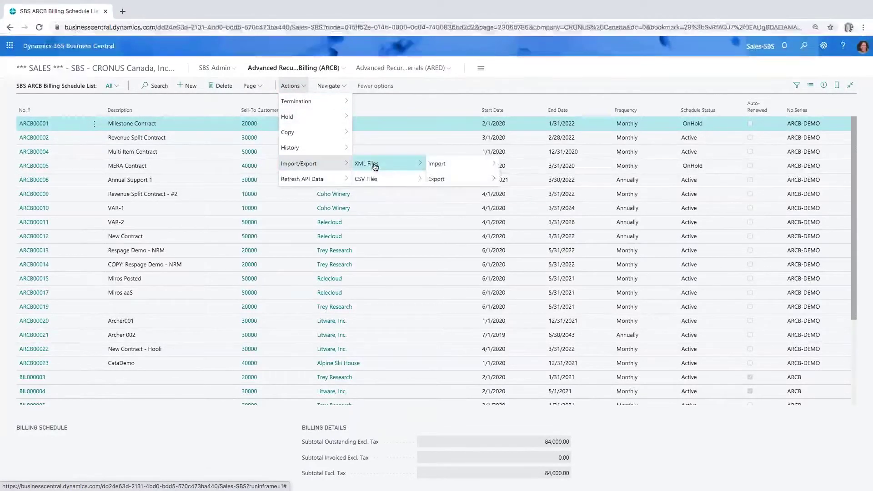
pyautogui.moveTo(442, 165)
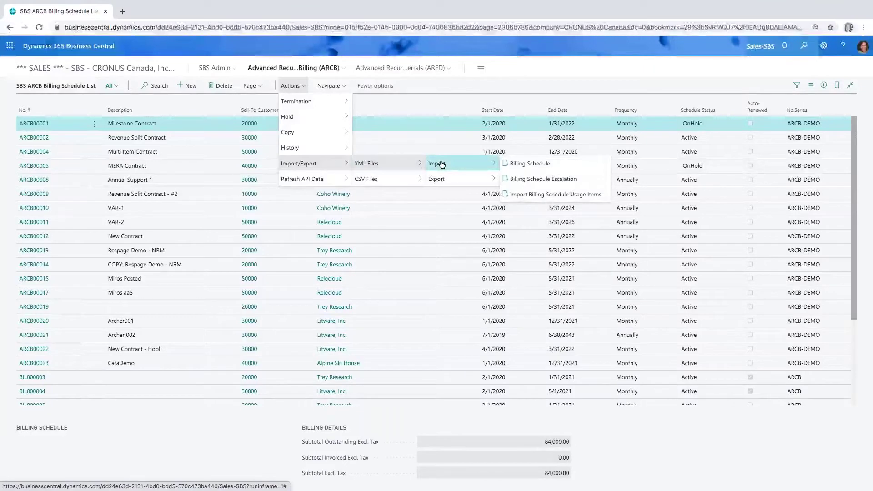
pyautogui.moveTo(384, 182)
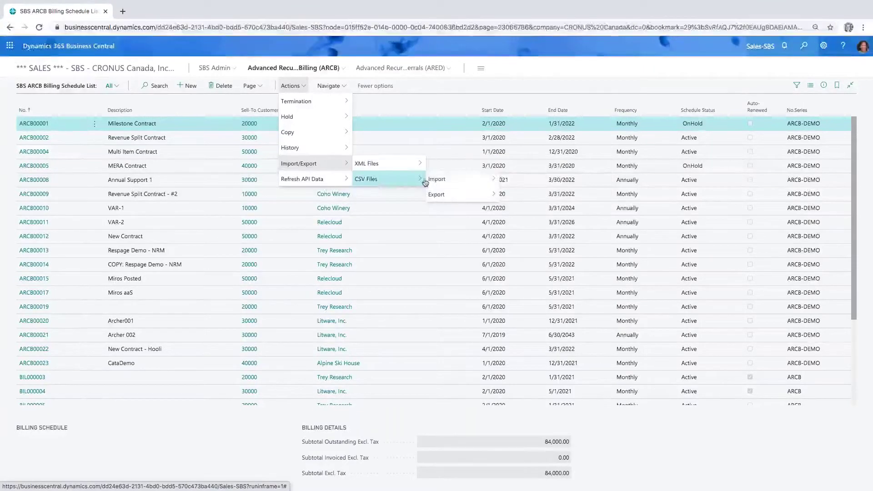
pyautogui.moveTo(444, 180)
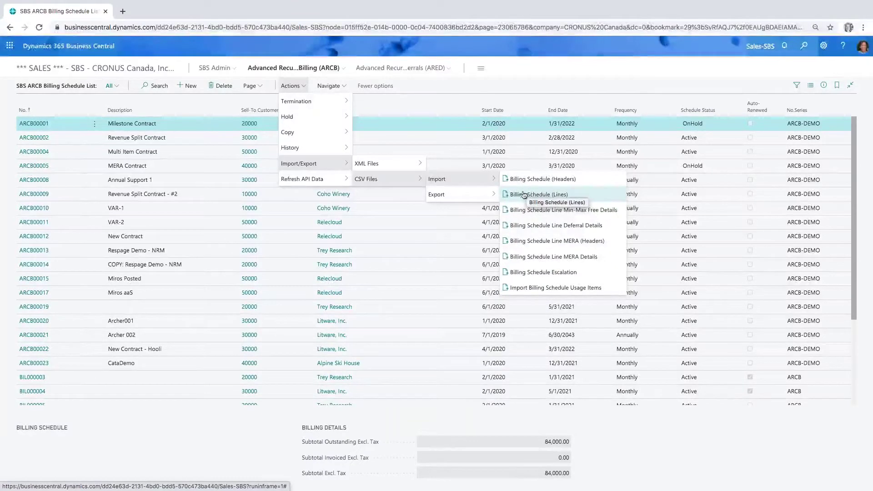
pyautogui.click(188, 416)
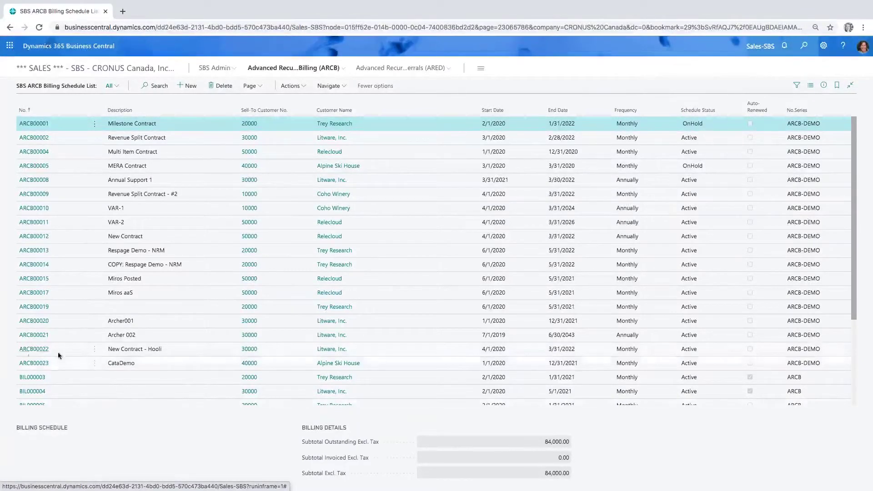
# Open the "New Contract - Hooli" billing schedule and review its number, description, customer and end user fields.
pyautogui.click(32, 348)
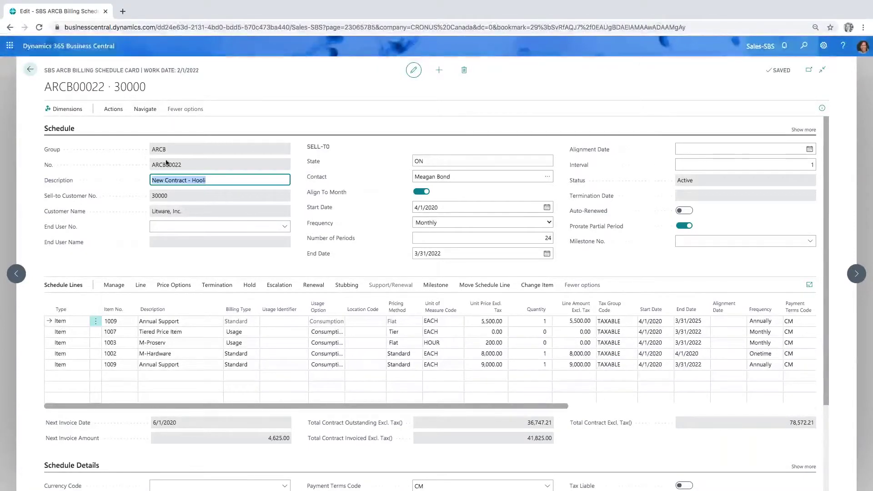
pyautogui.click(185, 164)
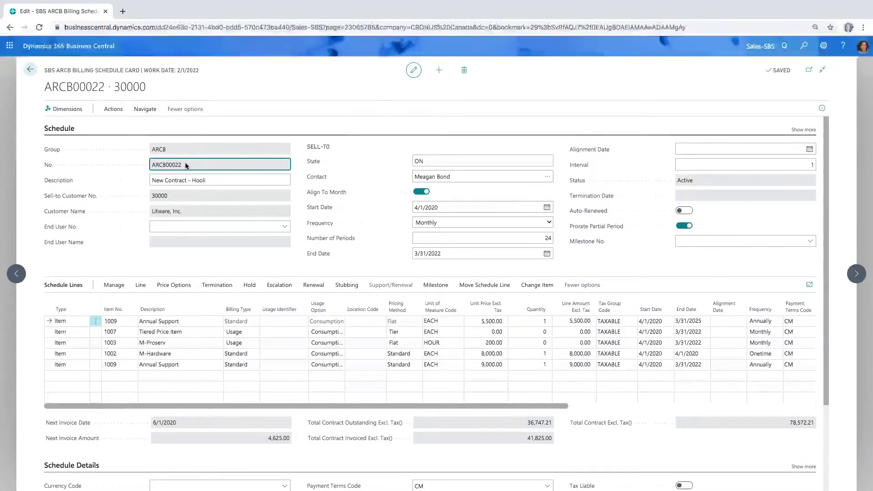
pyautogui.click(213, 179)
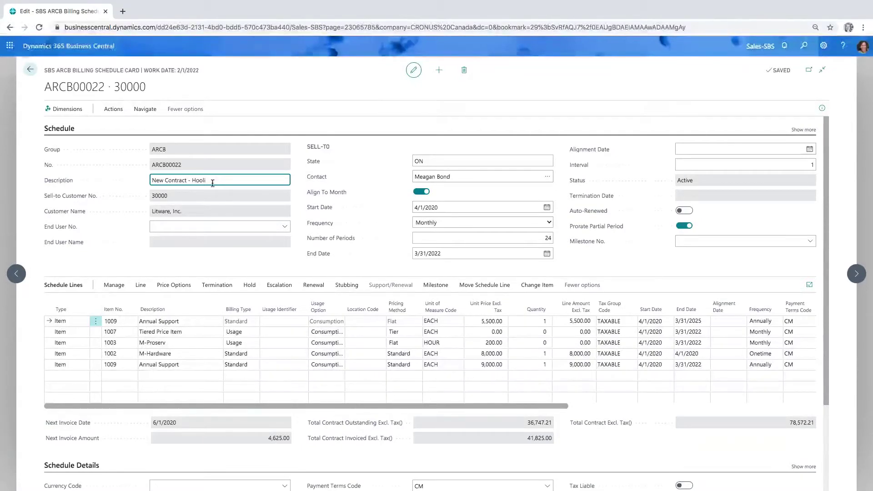
pyautogui.click(204, 195)
pyautogui.click(203, 211)
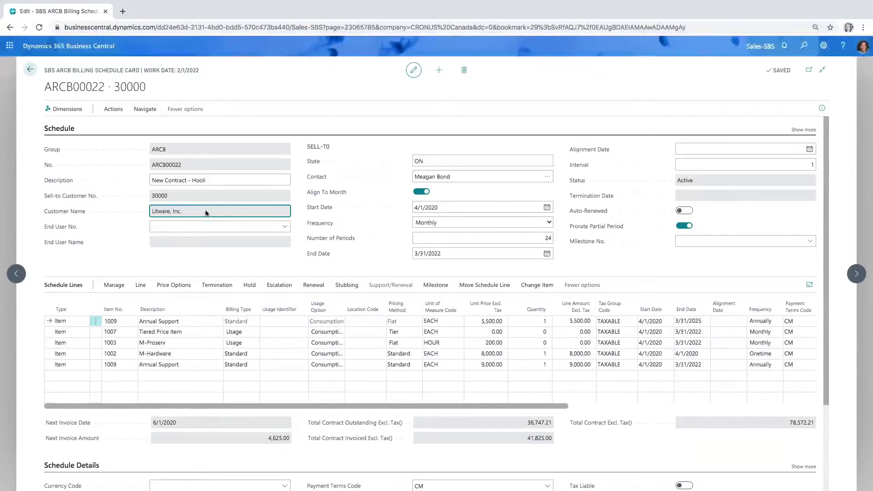
pyautogui.click(203, 241)
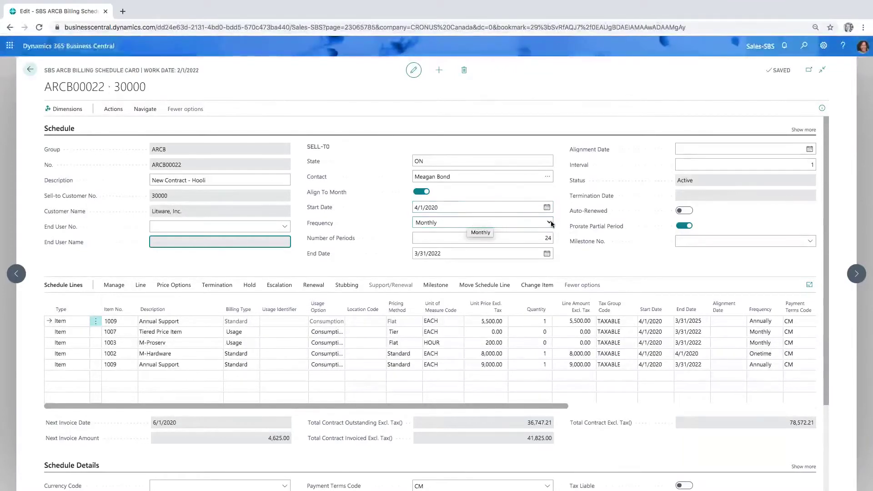
# Review the schedule's billing frequency options, number of periods and end date.
pyautogui.click(550, 222)
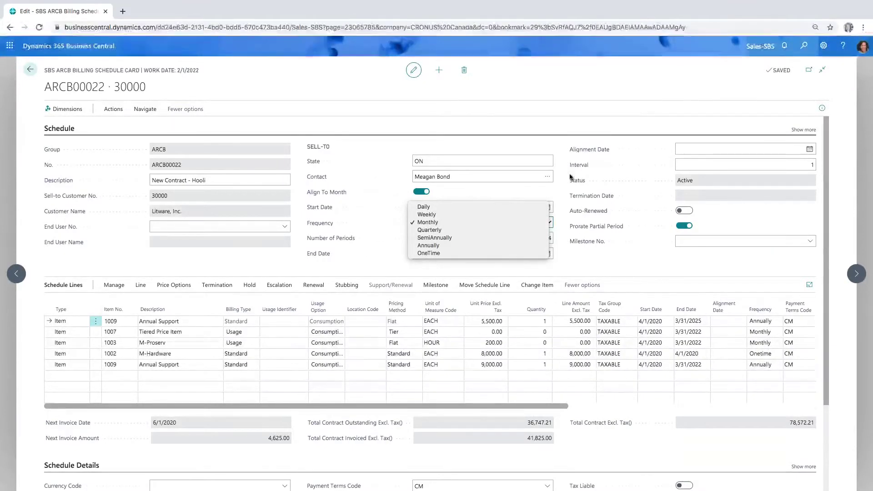
pyautogui.click(618, 259)
pyautogui.click(540, 238)
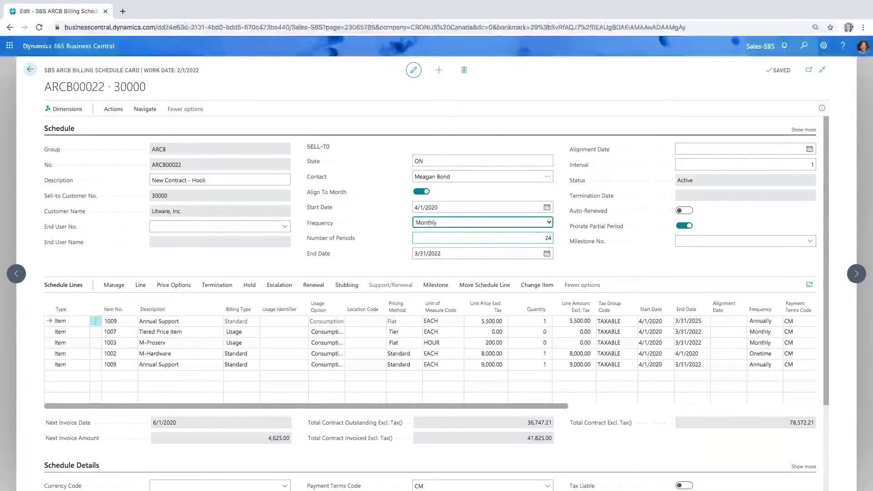
pyautogui.click(519, 250)
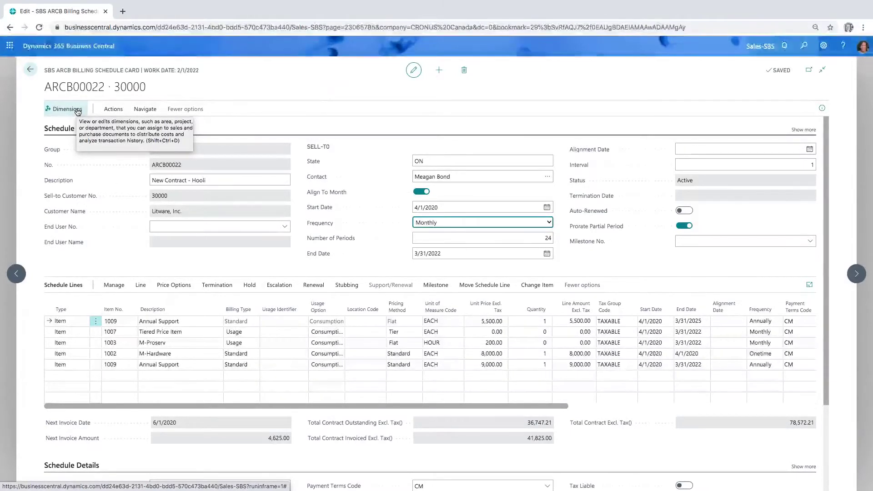
# Open the schedule's billing escalation page, inspect the CPI schedule, end date and action options, and return to the schedule card.
pyautogui.click(110, 111)
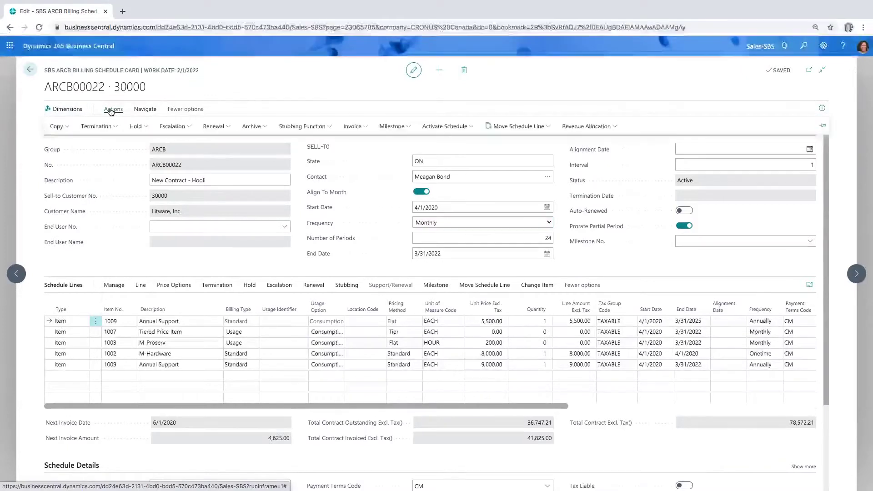
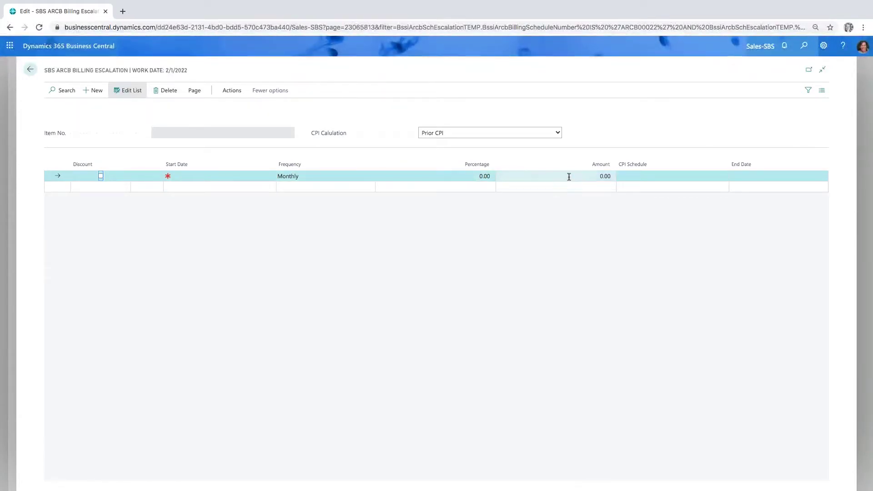
pyautogui.click(719, 176)
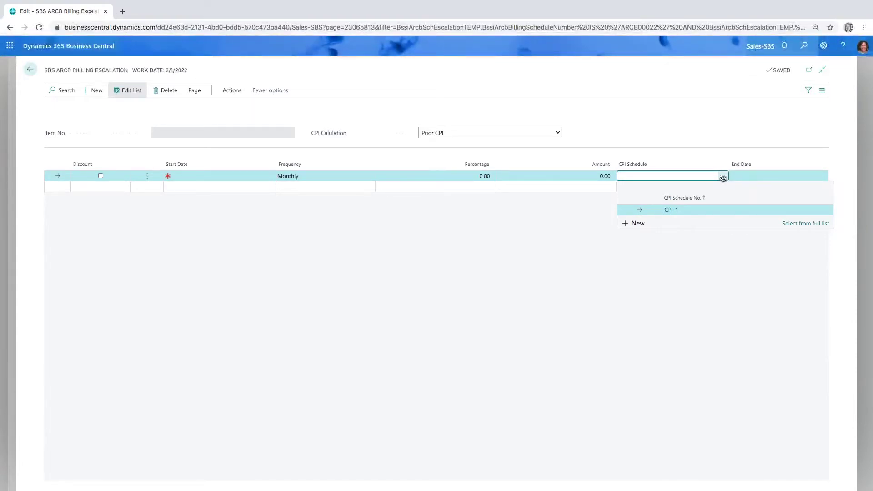
pyautogui.click(769, 176)
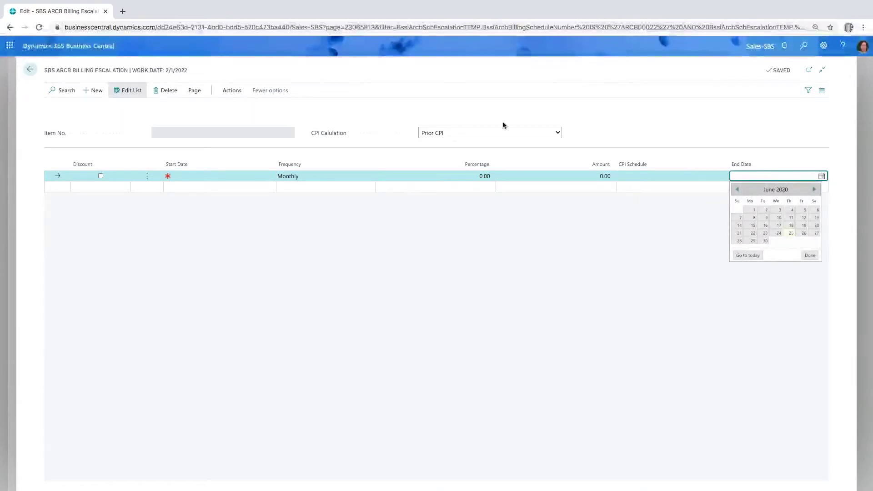
pyautogui.click(232, 91)
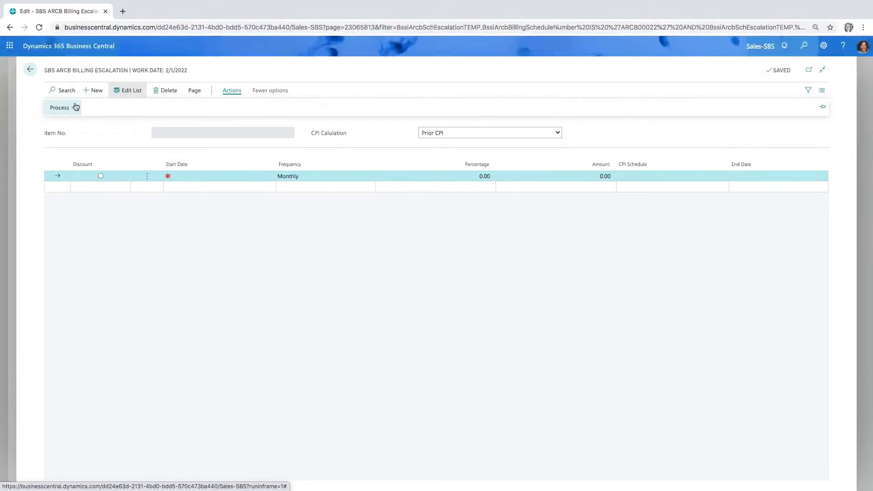
pyautogui.click(31, 71)
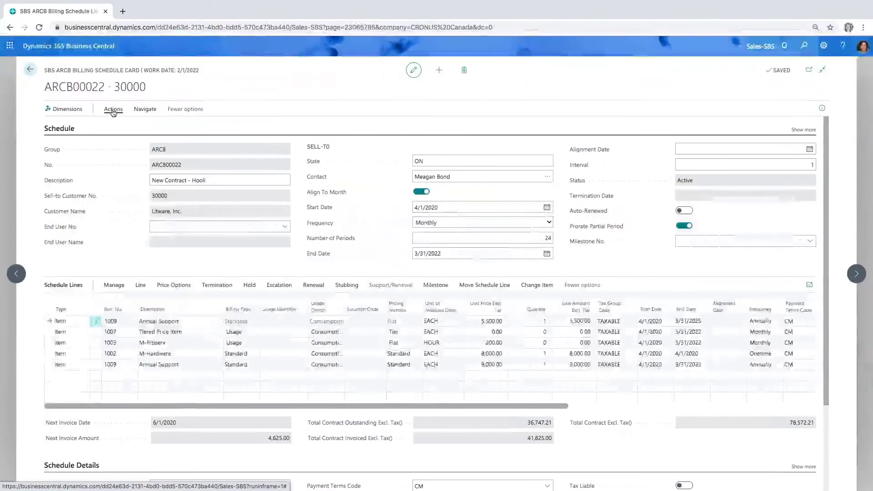
# Examine the actions available for the schedule, including the invoice creation and preview options.
pyautogui.click(113, 111)
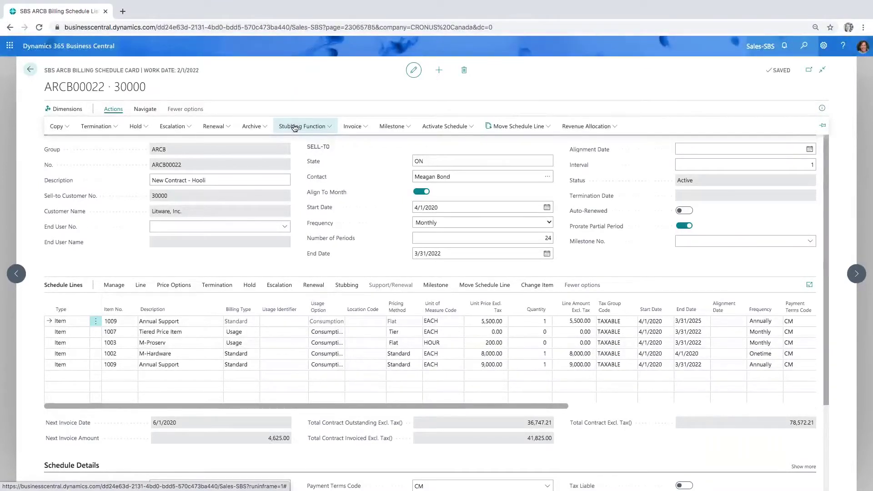
pyautogui.click(348, 127)
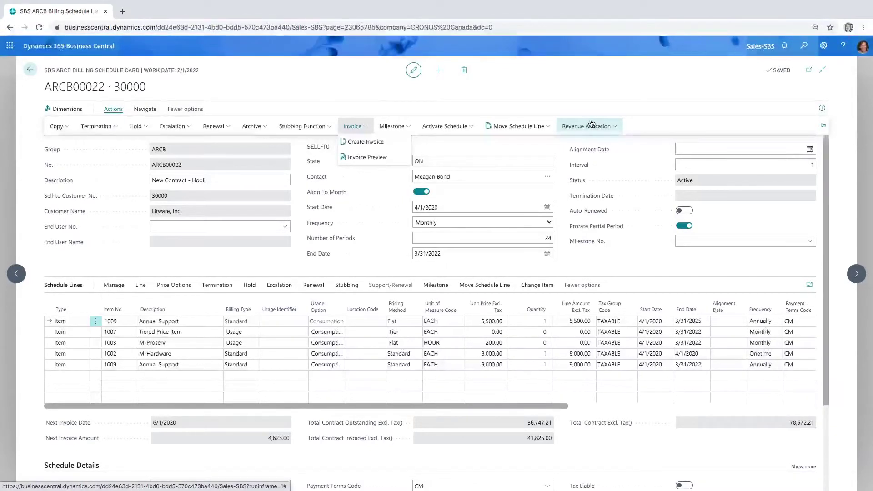
pyautogui.click(569, 263)
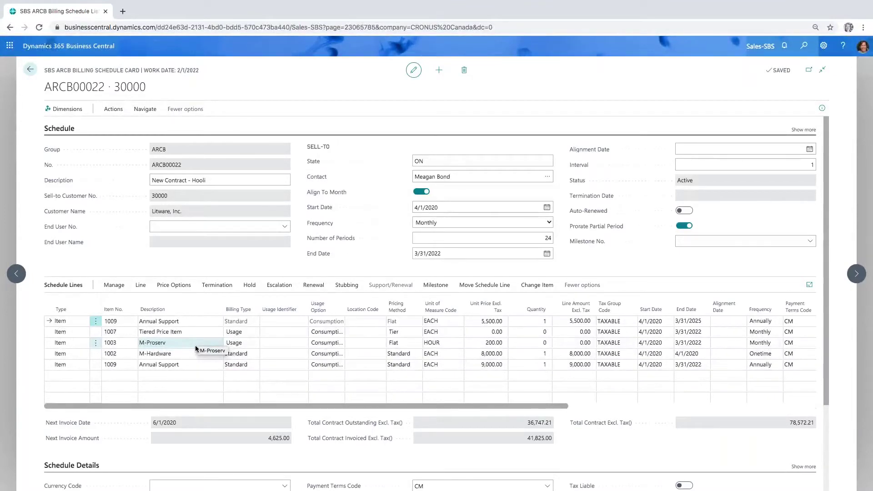
# Check the available Billing Type and Pricing Method options on the first empty schedule line.
pyautogui.click(244, 378)
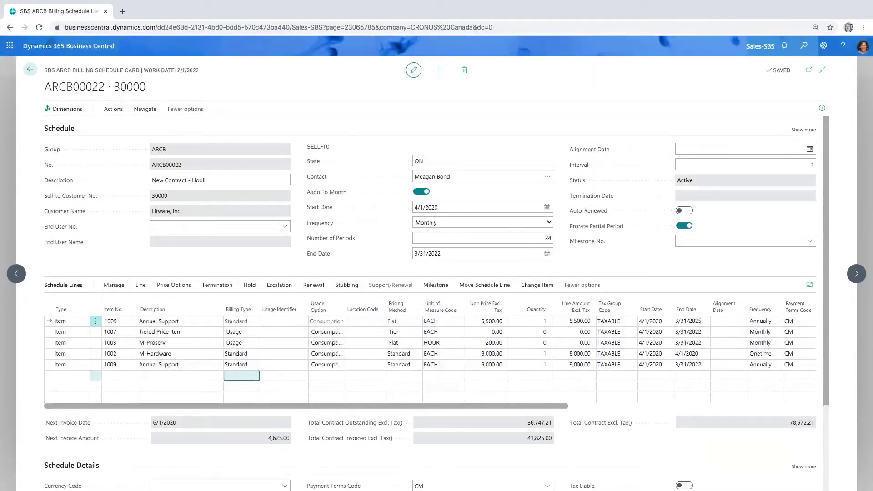
pyautogui.click(255, 376)
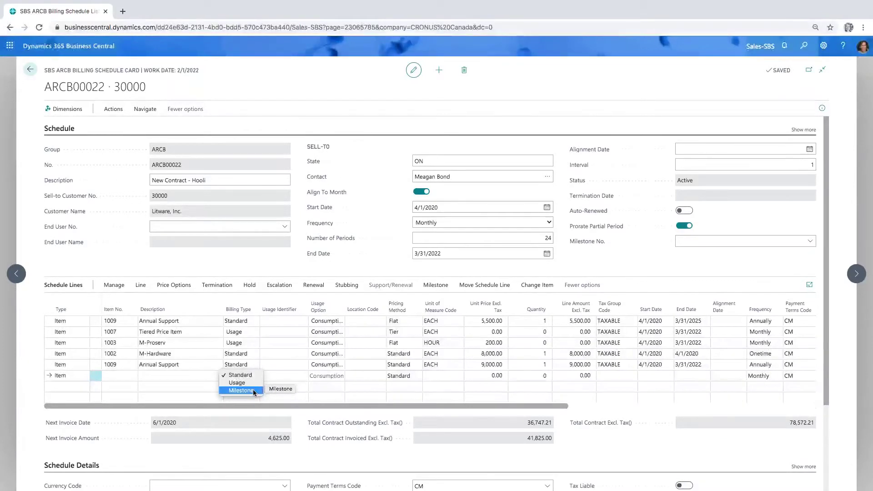
pyautogui.press('Escape')
pyautogui.click(407, 376)
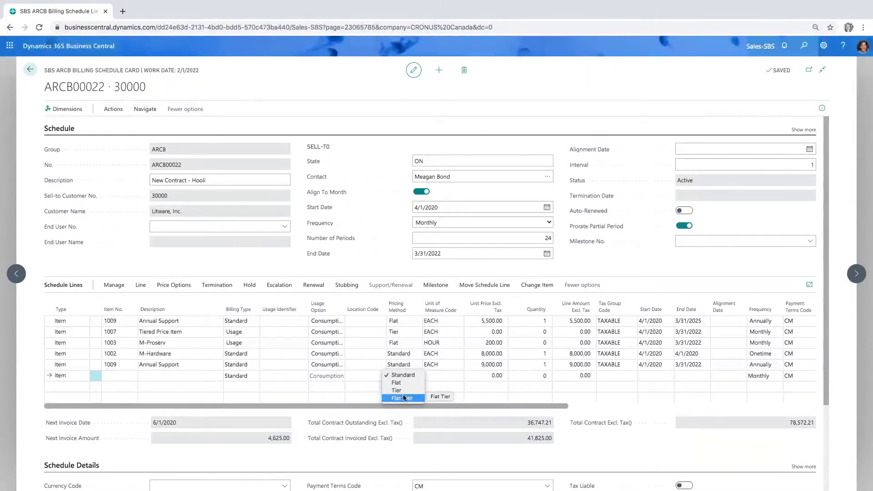
pyautogui.click(443, 387)
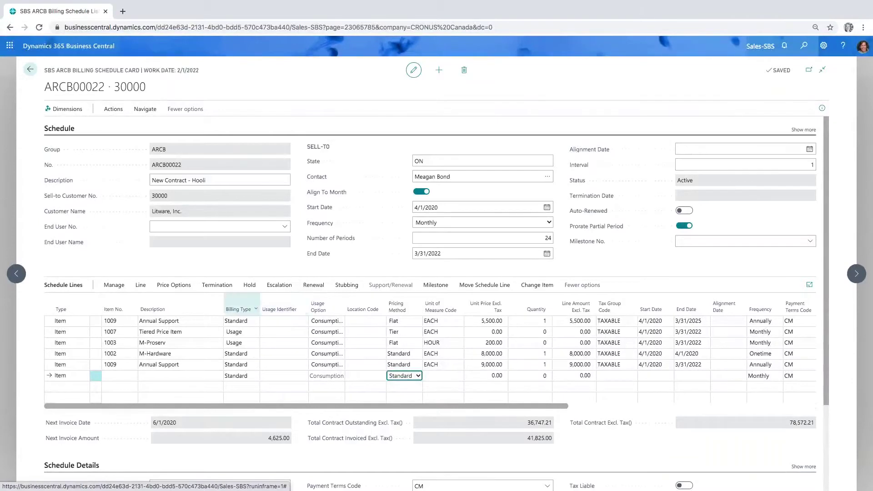
# Display the billing details of the Tiered Price Item line and open the posted invoice for the period starting 4/1/2020.
pyautogui.click(194, 329)
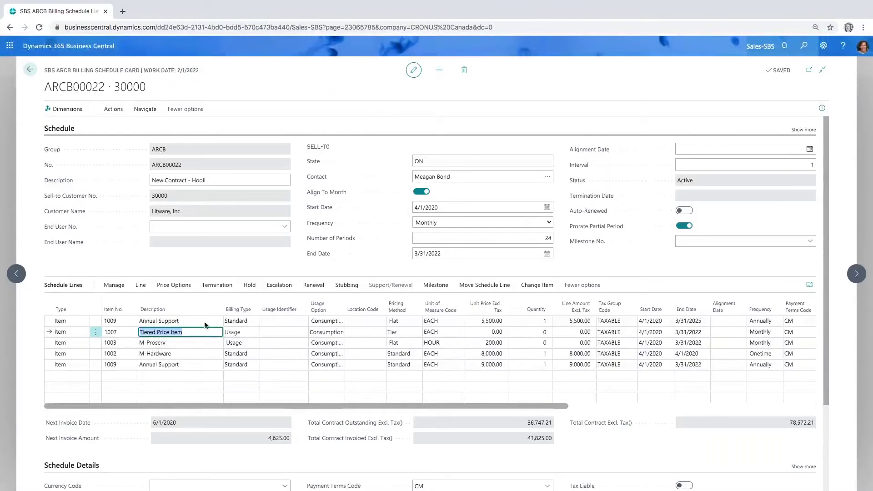
pyautogui.click(140, 286)
pyautogui.click(68, 302)
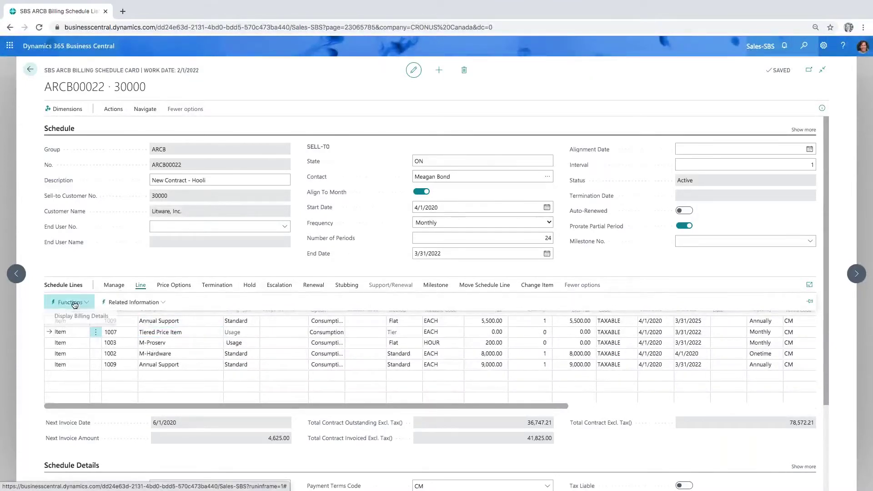
pyautogui.click(78, 317)
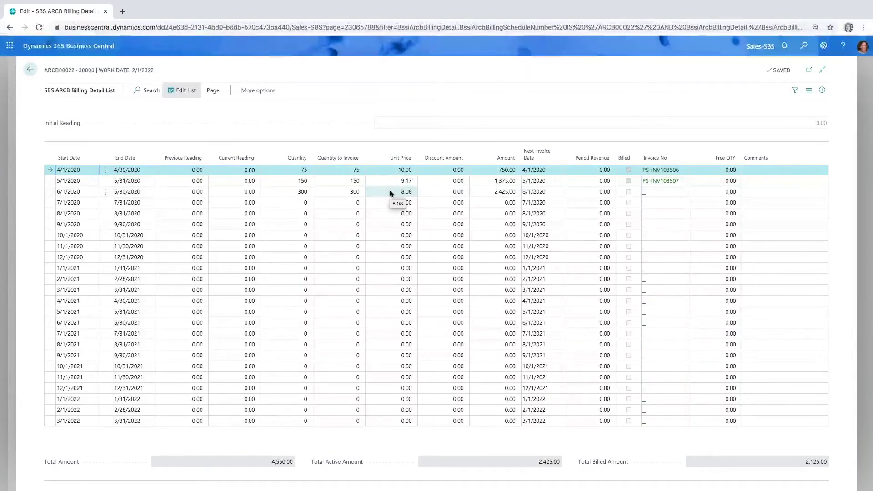
pyautogui.click(665, 172)
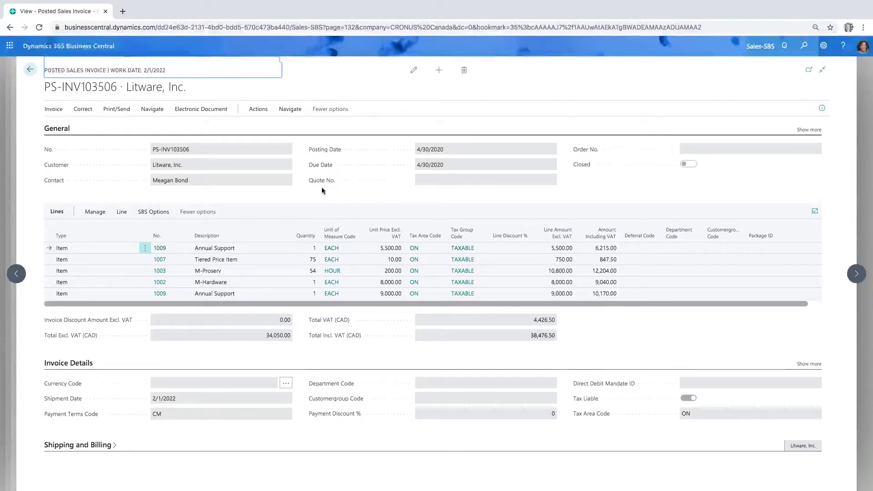
# Return from the posted invoice to the schedule card and display the billing details of the first Annual Support line.
pyautogui.click(30, 69)
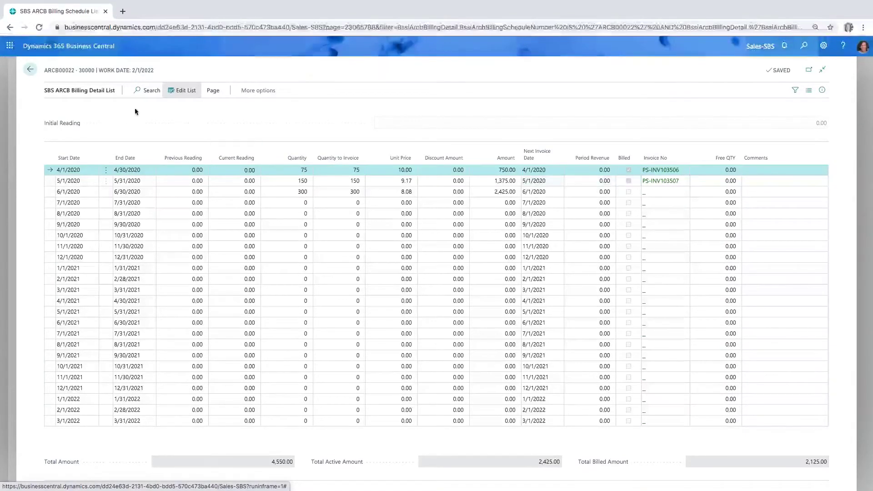
pyautogui.click(30, 73)
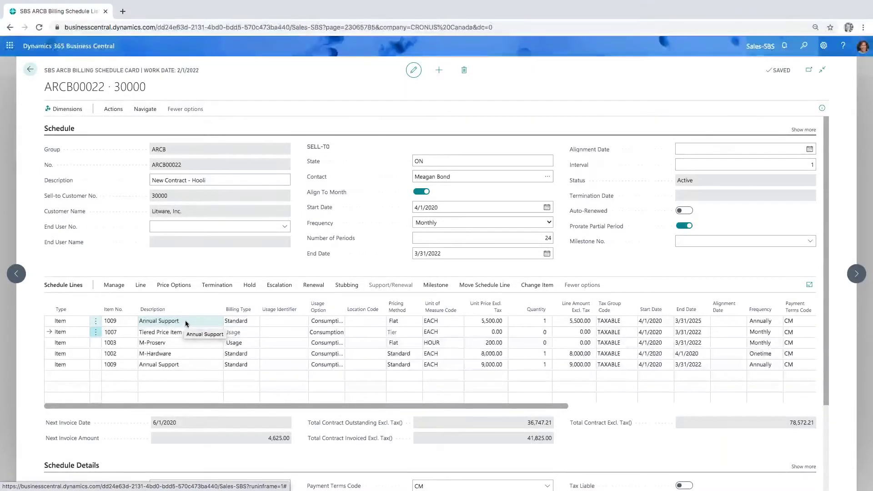
pyautogui.click(186, 321)
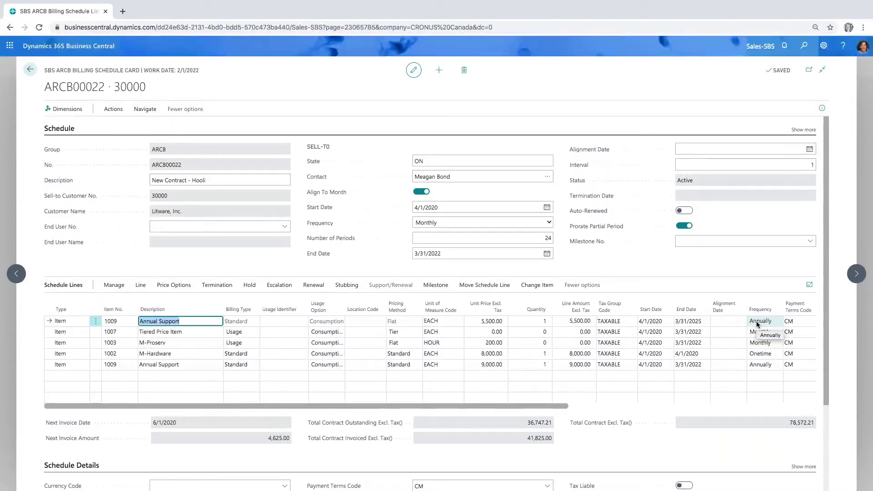
pyautogui.click(140, 286)
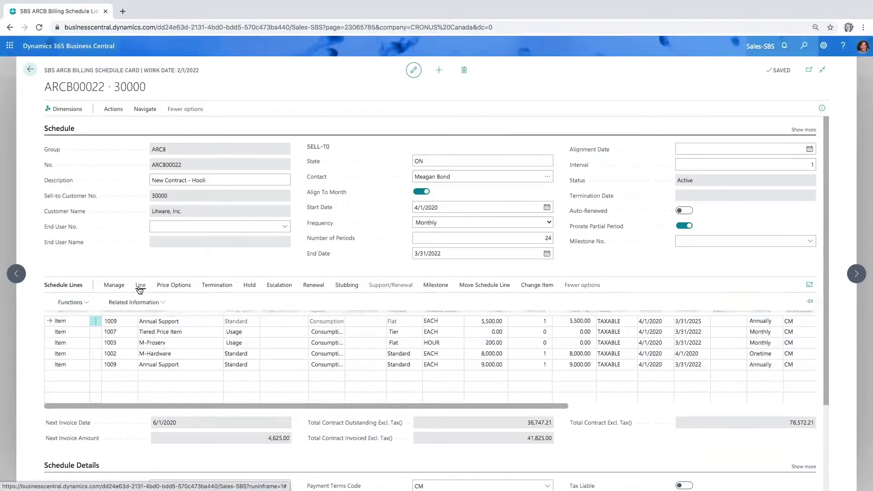
pyautogui.click(64, 304)
pyautogui.click(60, 318)
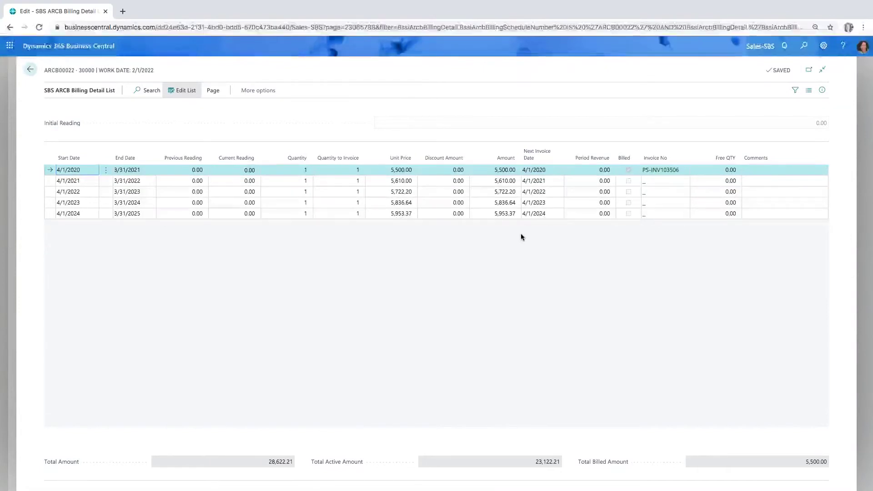
# Review the advance deferral options of the first Annual Support line, and return to the schedule card.
pyautogui.click(27, 73)
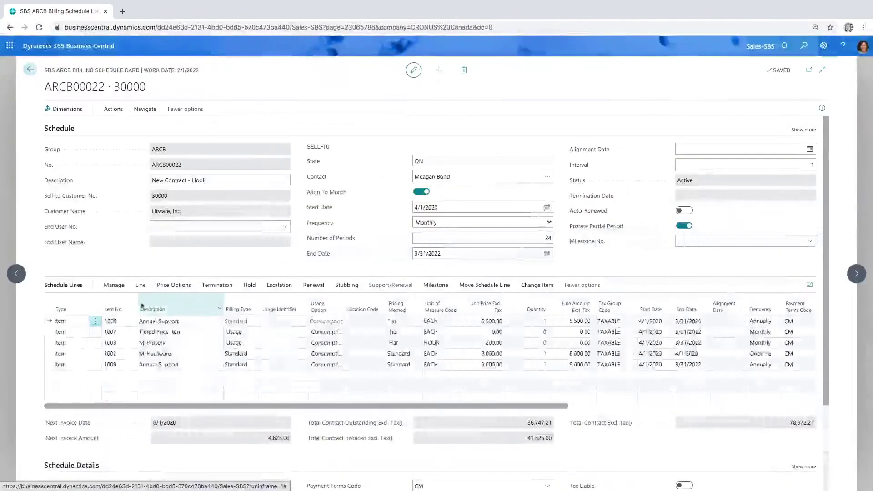
pyautogui.click(113, 286)
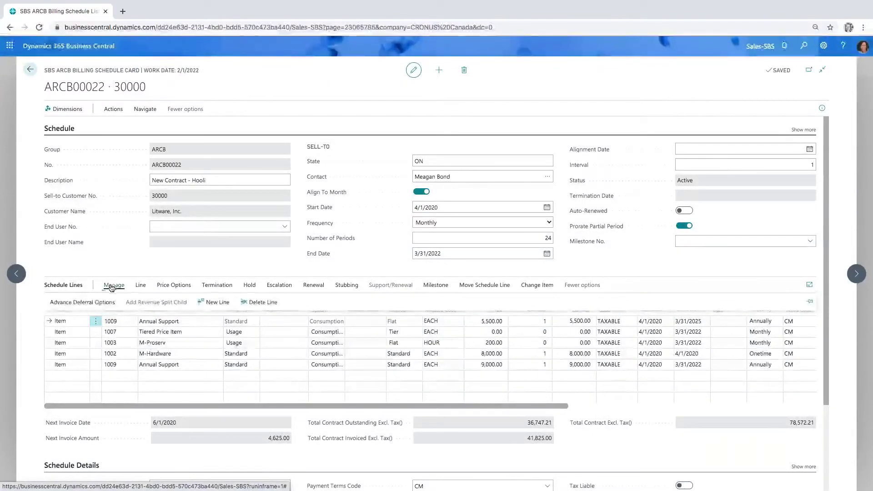
pyautogui.click(93, 303)
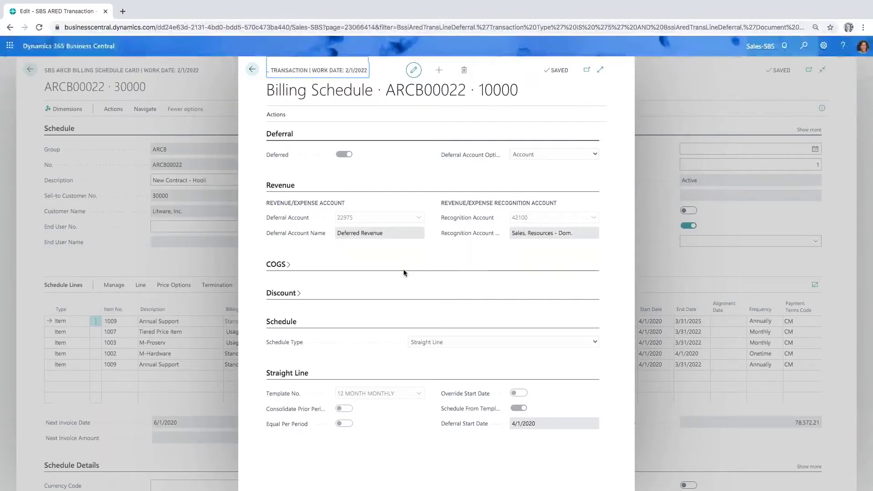
pyautogui.click(252, 69)
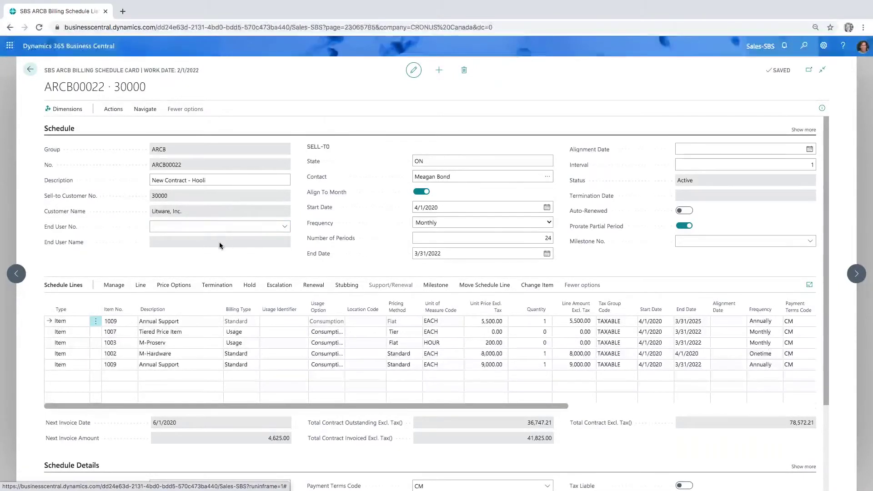
# Leave the billing schedules and open the SBS ARCB Billing Schedule Invoice Creator in edit mode.
pyautogui.click(31, 70)
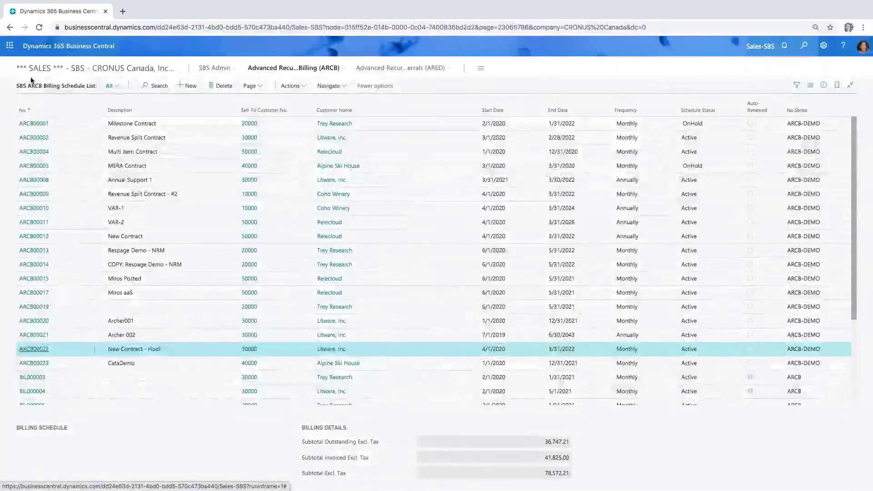
pyautogui.click(31, 78)
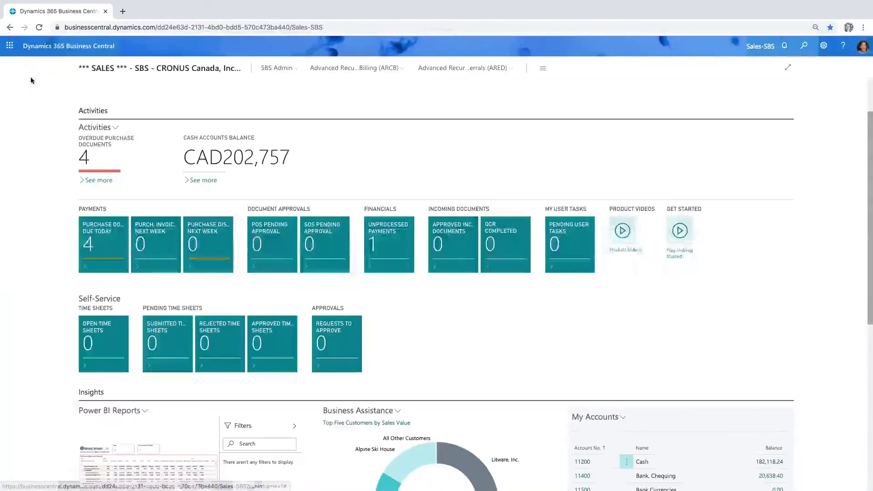
pyautogui.click(359, 69)
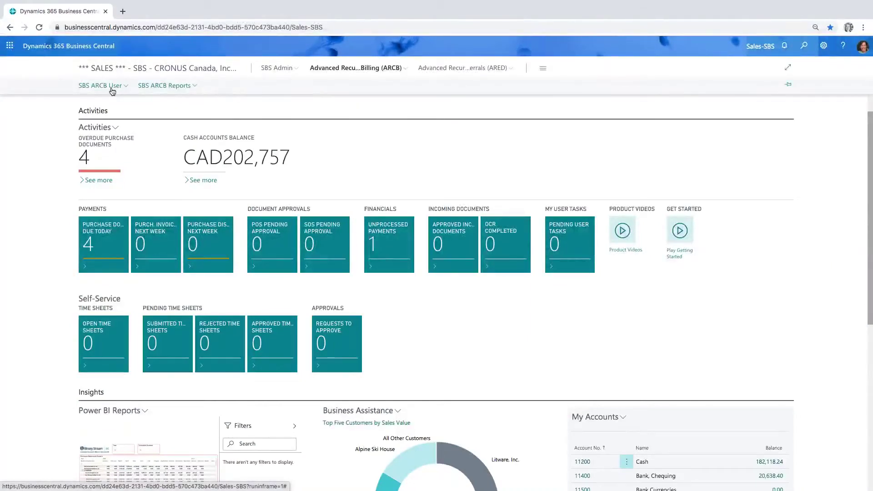
pyautogui.click(109, 86)
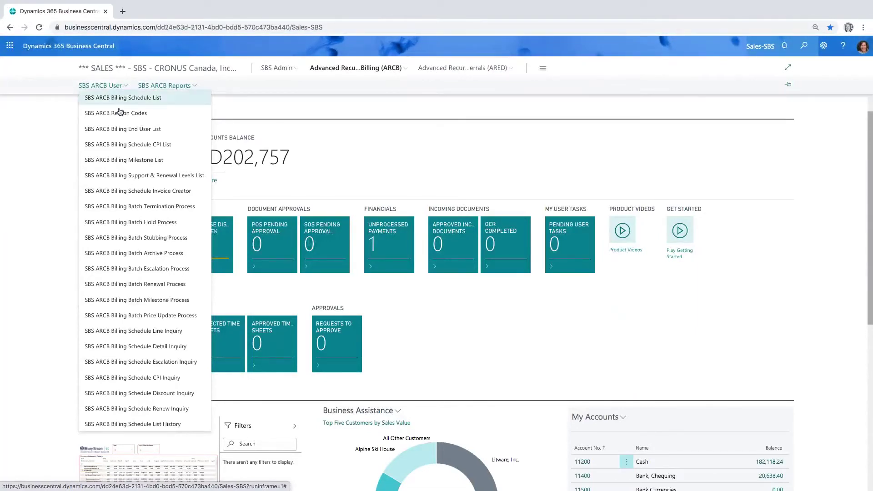
pyautogui.click(149, 191)
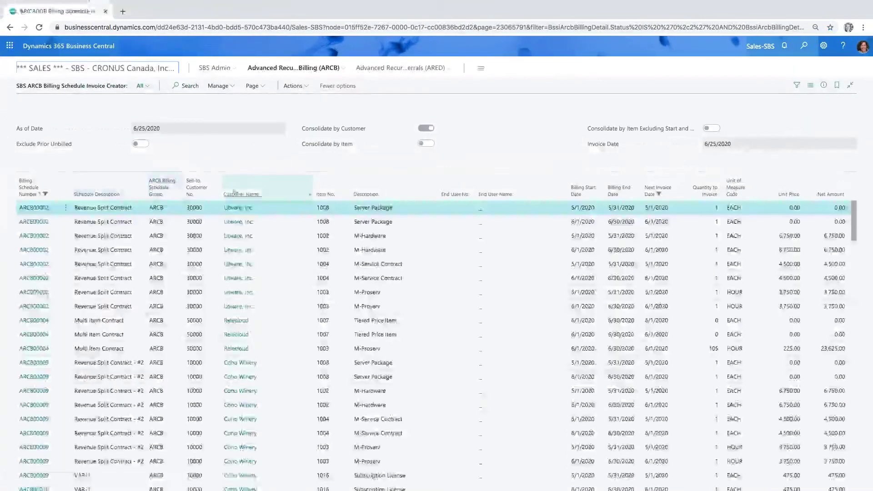
pyautogui.click(218, 86)
pyautogui.click(222, 102)
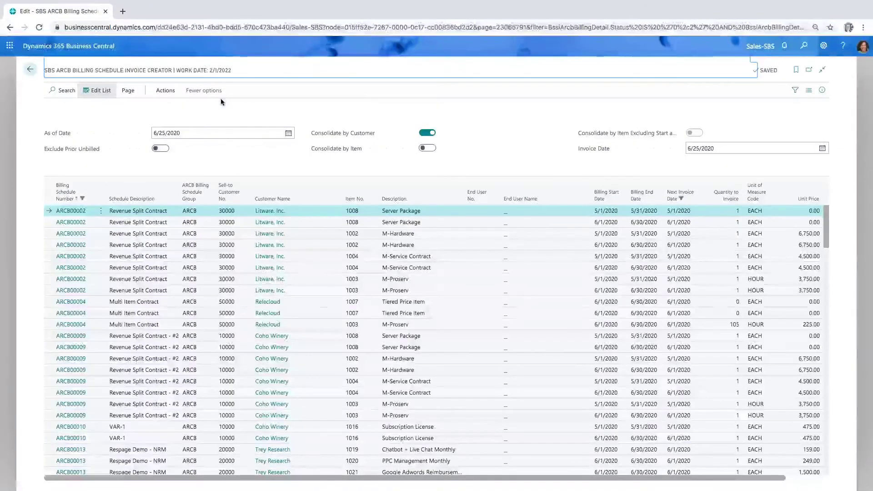
# Set the invoice creator's As of Date to 12/31/2019.
pyautogui.click(207, 128)
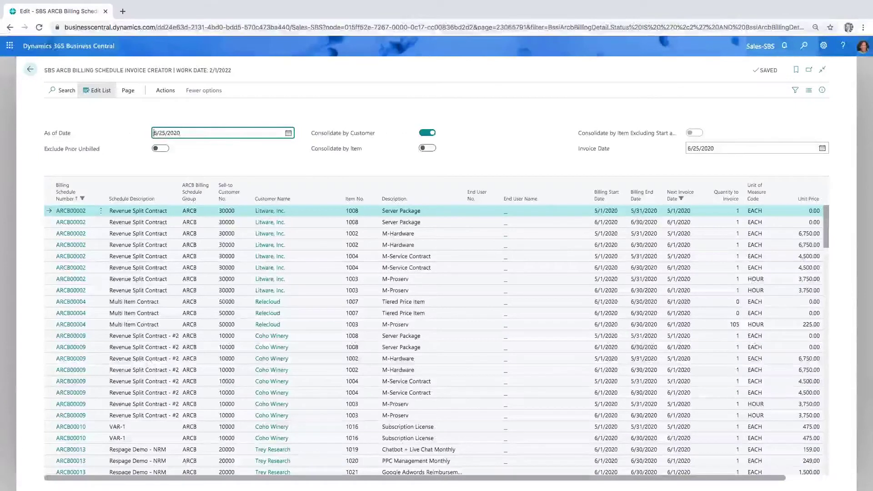
pyautogui.moveTo(179, 133); pyautogui.dragTo(156, 131)
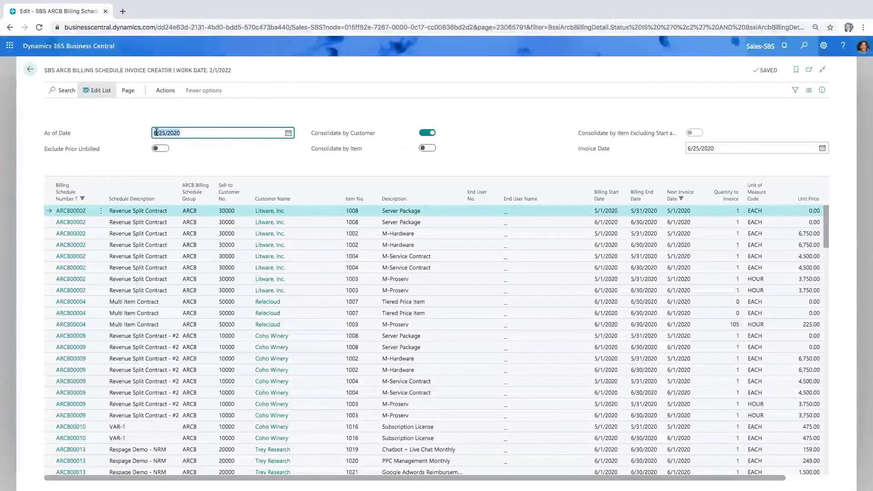
pyautogui.write('12312019')
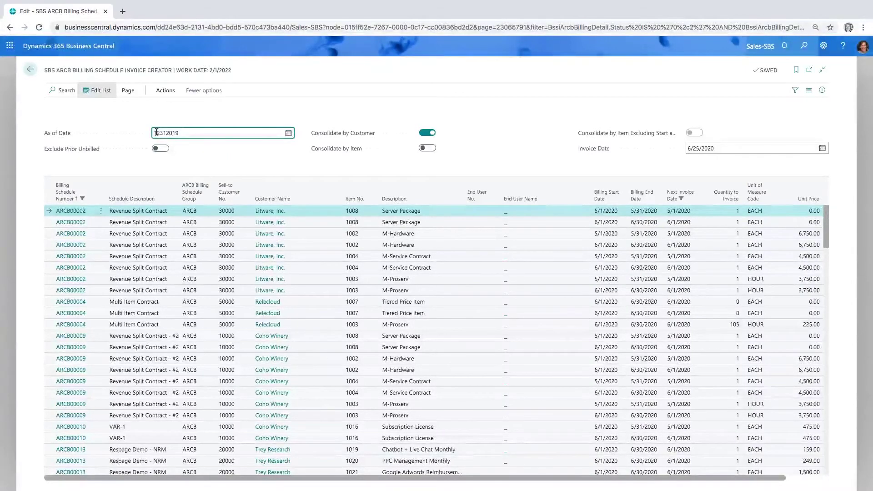
pyautogui.press('Tab')
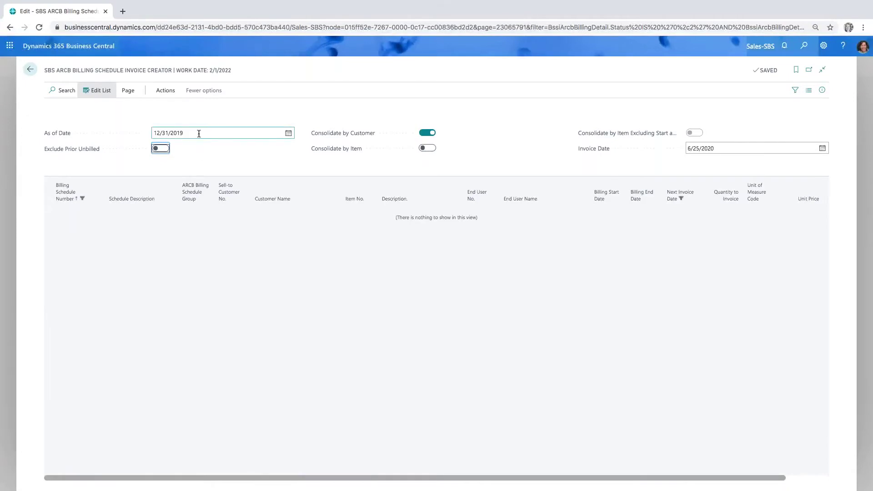
# Set the invoice creator's As of Date to 6/1/2020.
pyautogui.moveTo(200, 134); pyautogui.dragTo(149, 134)
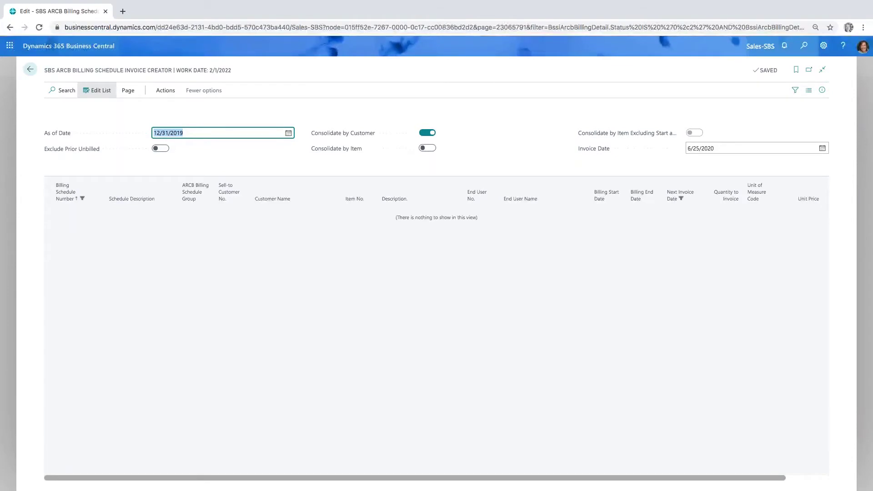
pyautogui.write('06012020')
pyautogui.press('Tab')
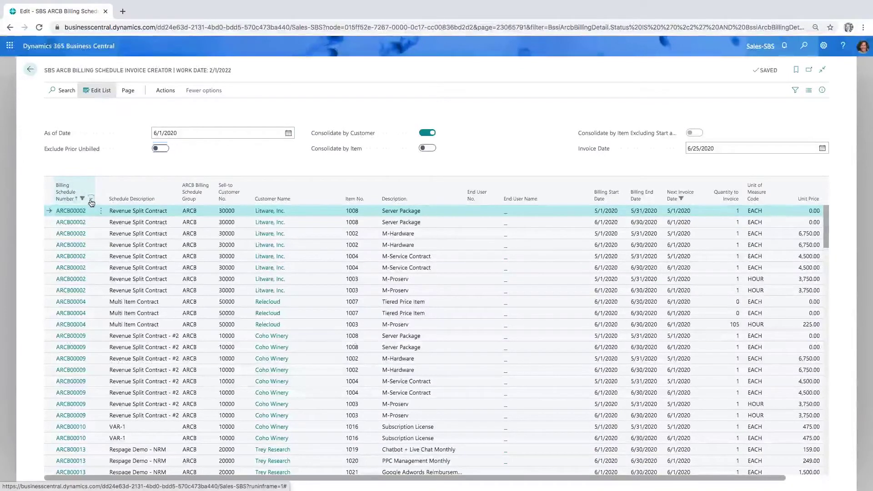
# Check which fields are available for filtering the invoice creator list, starting from Billing Schedule Number, without applying a filter.
pyautogui.click(91, 200)
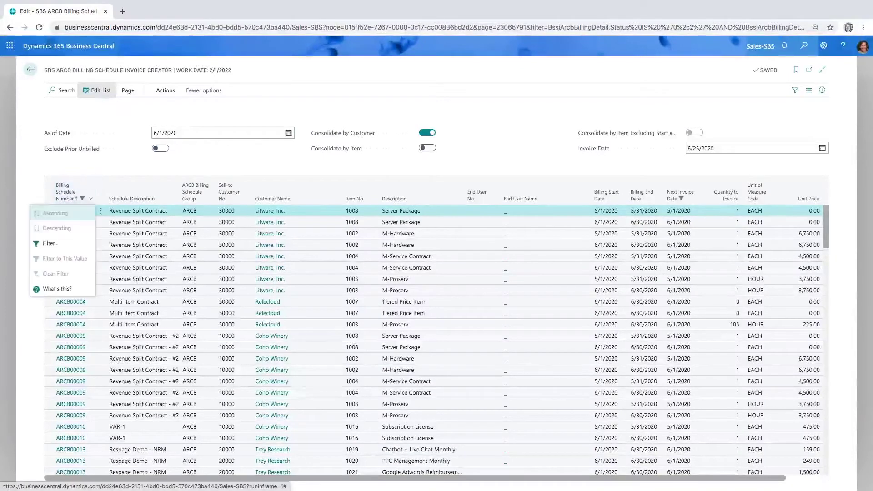
pyautogui.click(59, 247)
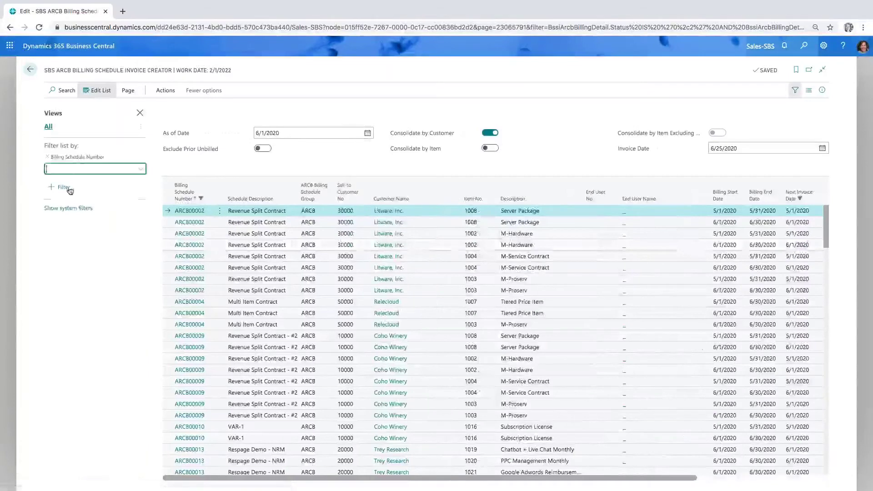
pyautogui.click(68, 188)
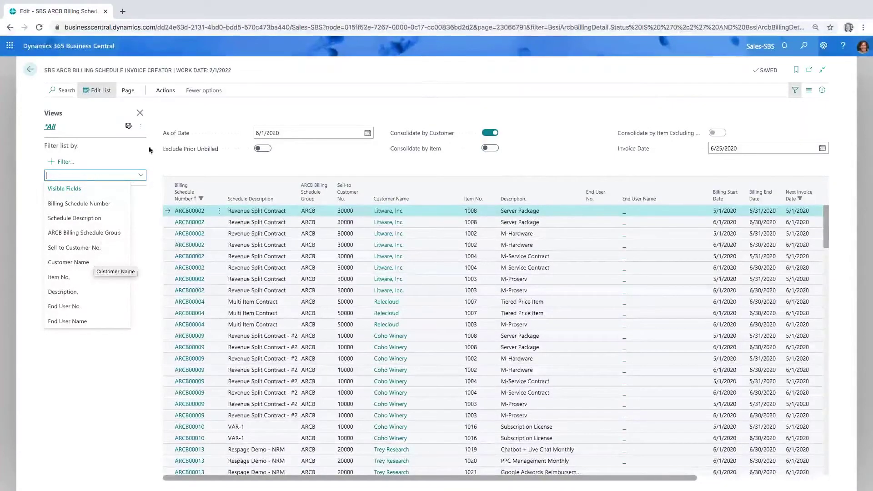
pyautogui.click(139, 113)
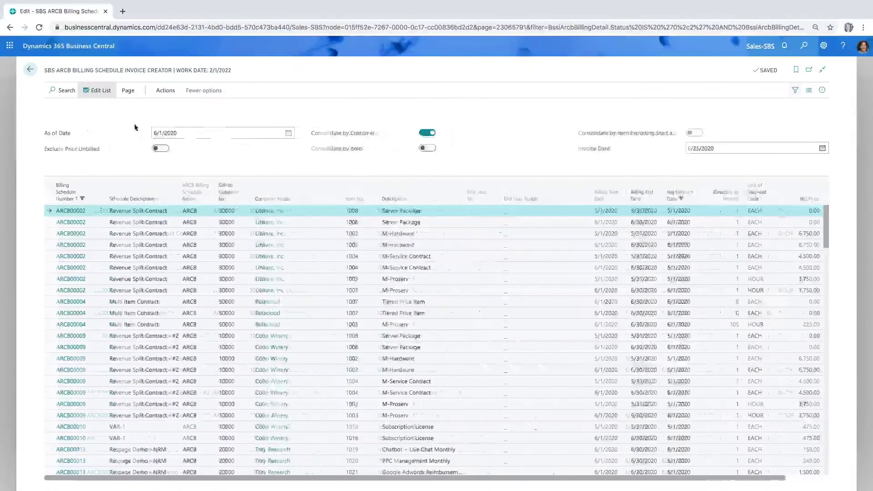
# Select all billing lines in the invoice creator, examine the invoice creation, posting and sending actions, and return to the home page.
pyautogui.click(101, 212)
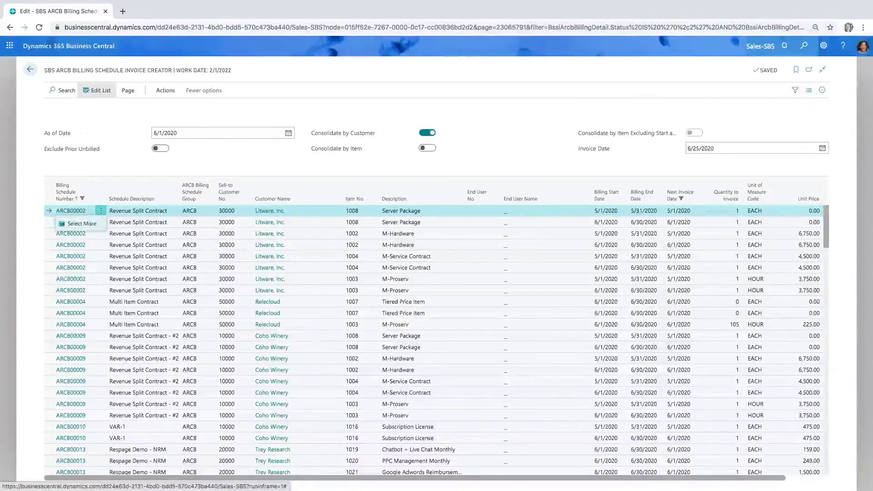
pyautogui.click(93, 224)
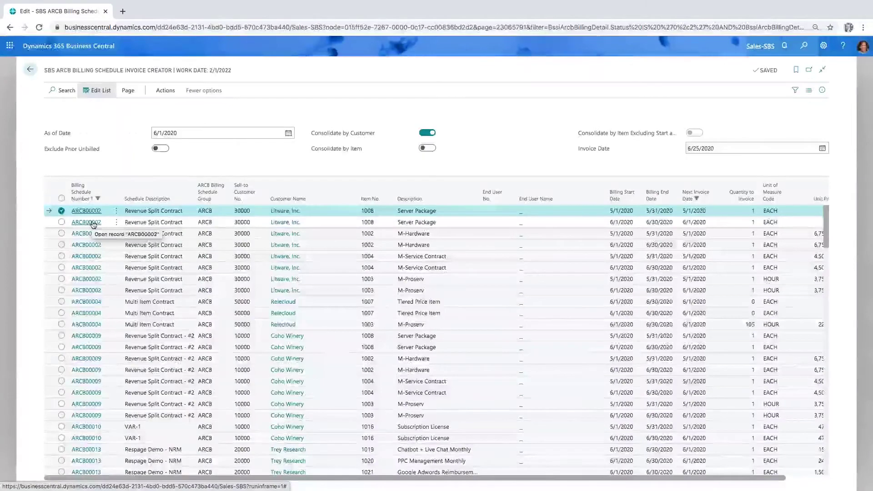
pyautogui.click(62, 199)
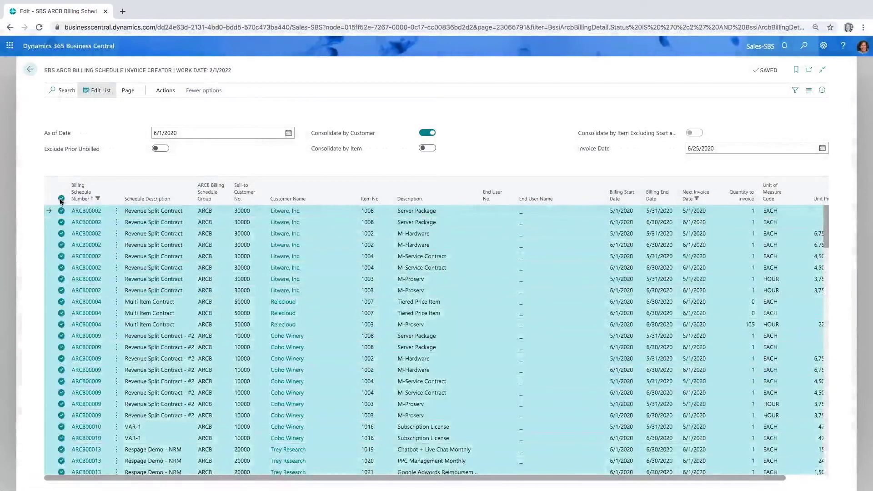
pyautogui.click(164, 93)
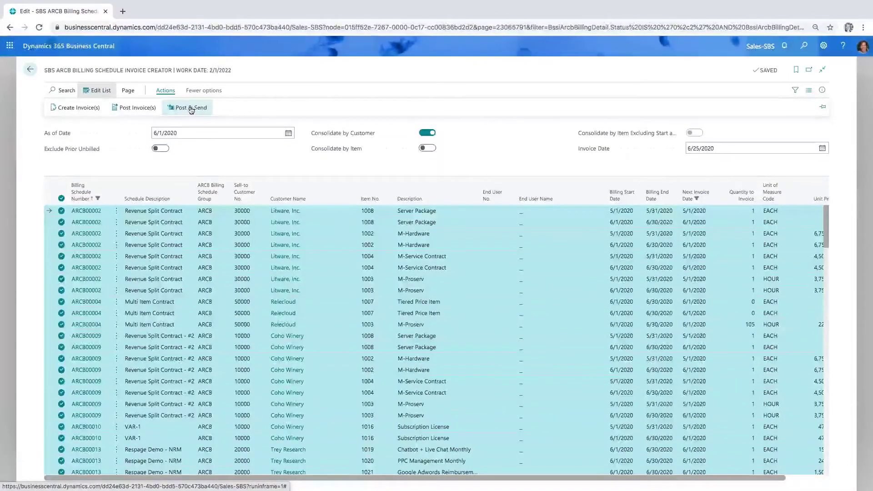
pyautogui.click(30, 71)
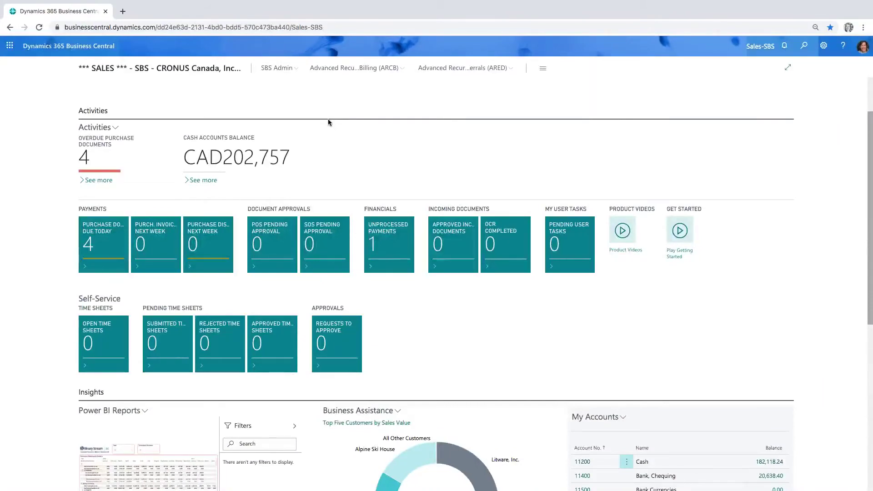
# Look through the list of available SBS ARCB reports for Advanced Recurring Billing.
pyautogui.click(364, 69)
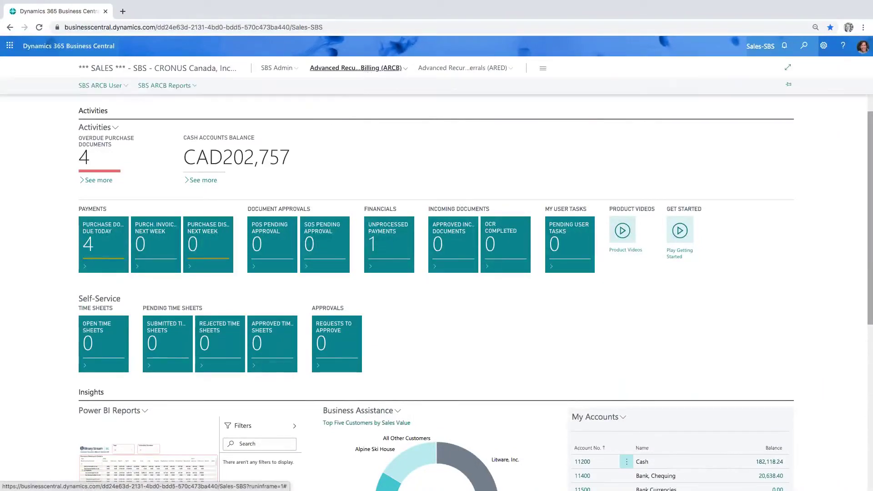
pyautogui.click(167, 87)
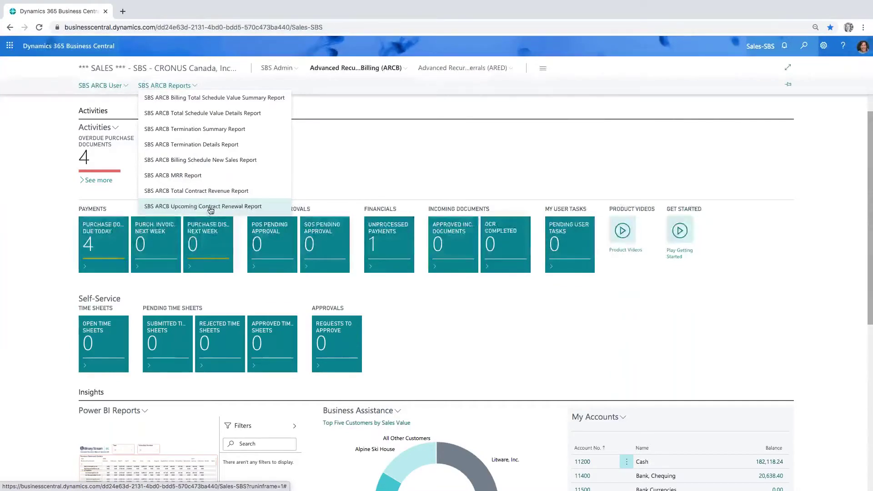
pyautogui.click(406, 320)
# Expand the home page's Power BI report and examine the MRR charts and details on the SBS - ARCB - Monthly Recurring Billing page.
pyautogui.scroll(-2, 406, 321)
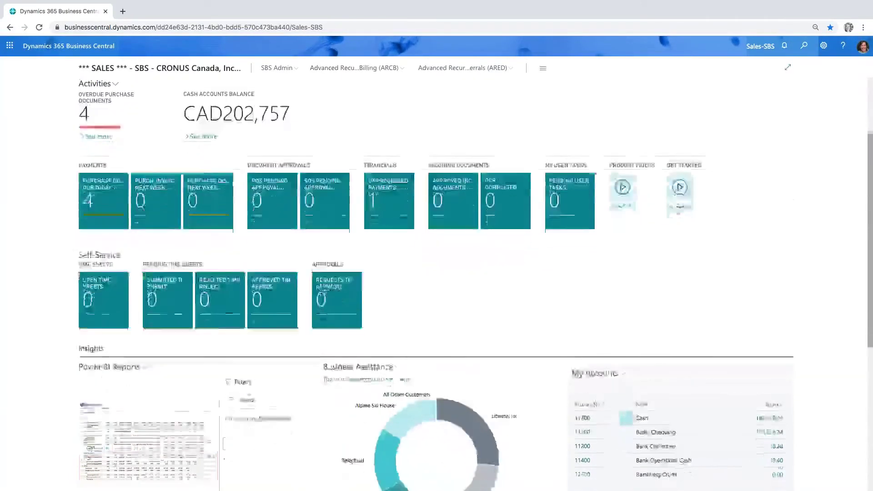
pyautogui.scroll(-2, 138, 309)
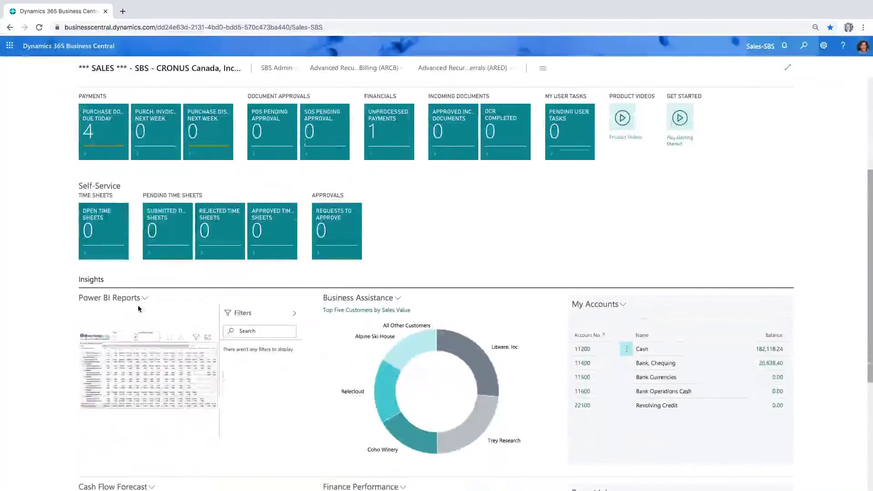
pyautogui.click(145, 297)
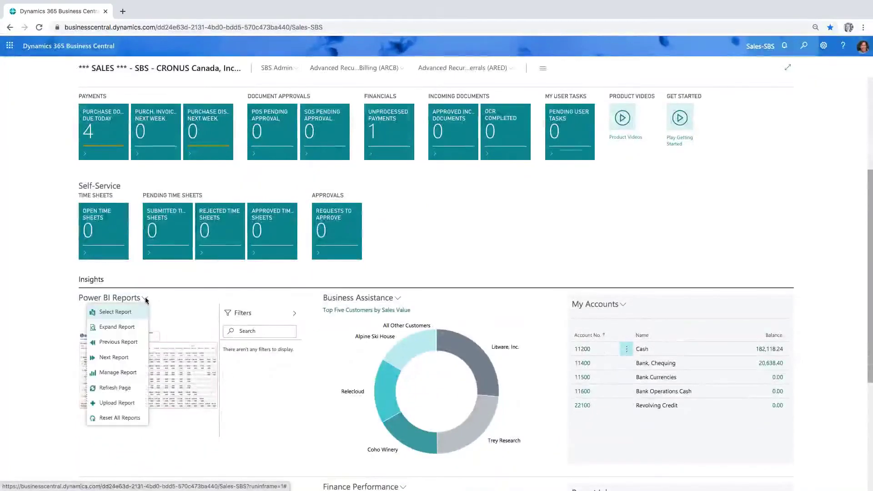
pyautogui.click(129, 328)
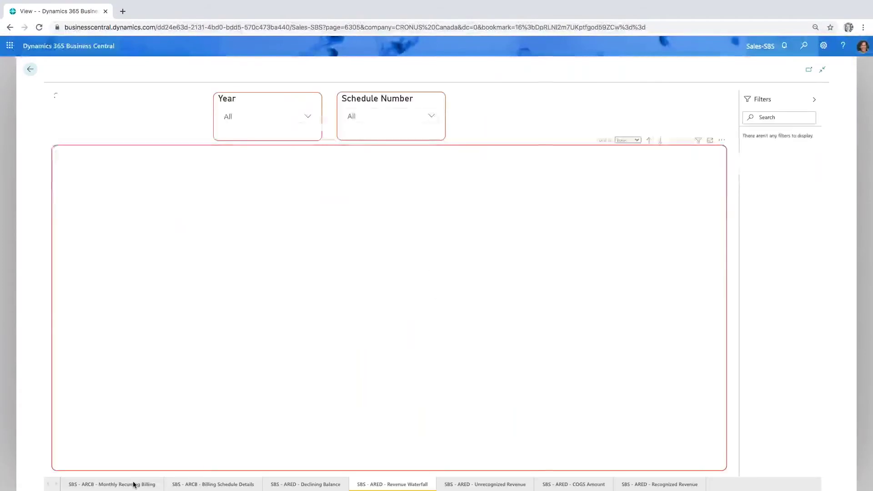
pyautogui.click(134, 485)
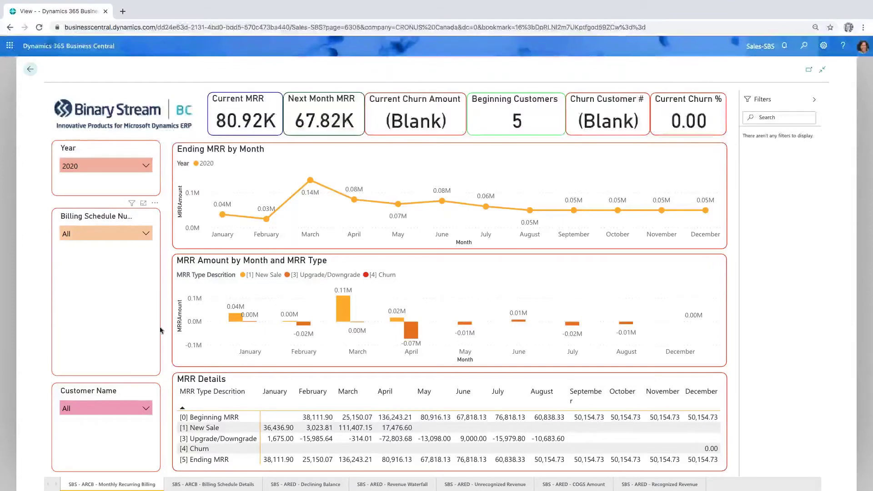
pyautogui.moveTo(308, 191)
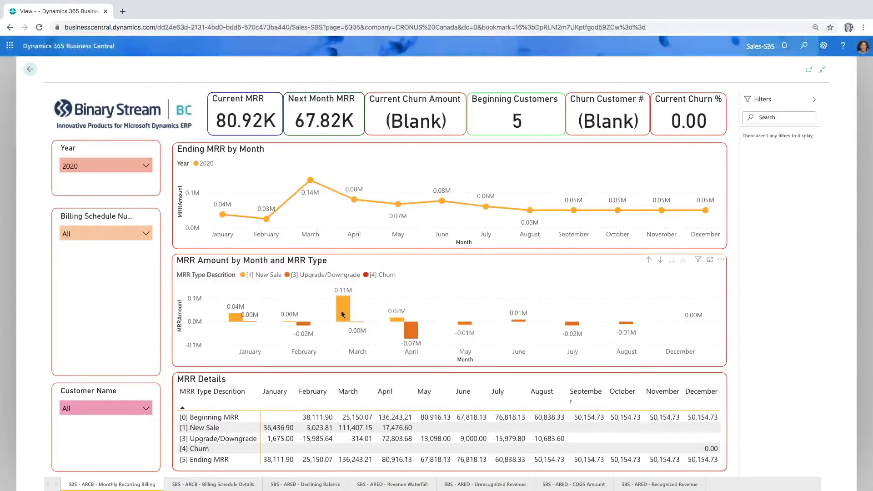
pyautogui.moveTo(306, 326)
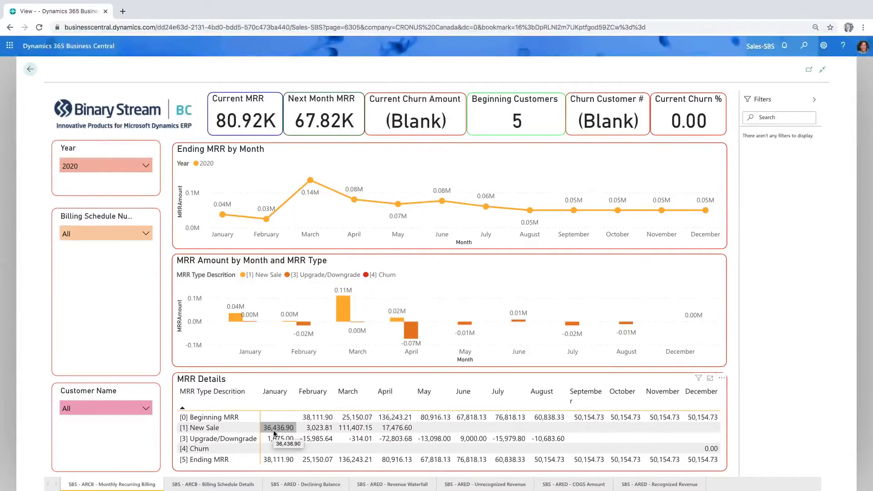
# View the SBS - ARCB - Billing Schedule Details report page and check its MRR type filter options without changing the selection.
pyautogui.click(230, 485)
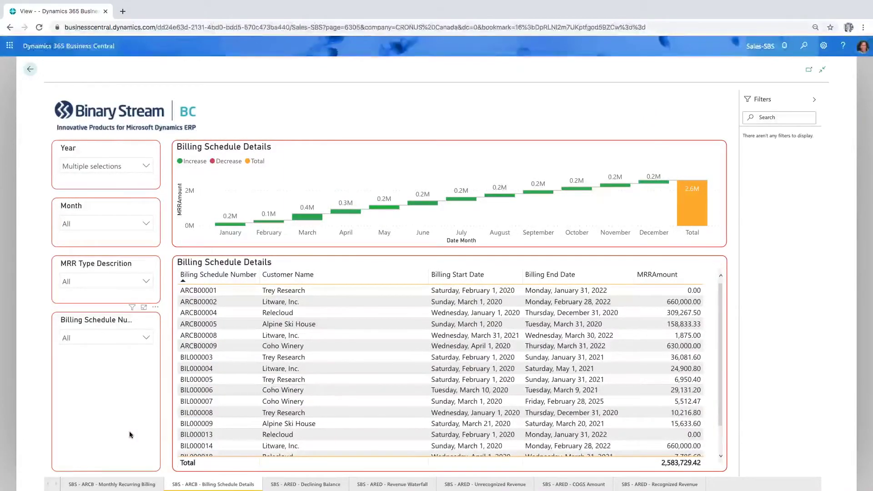
pyautogui.click(146, 280)
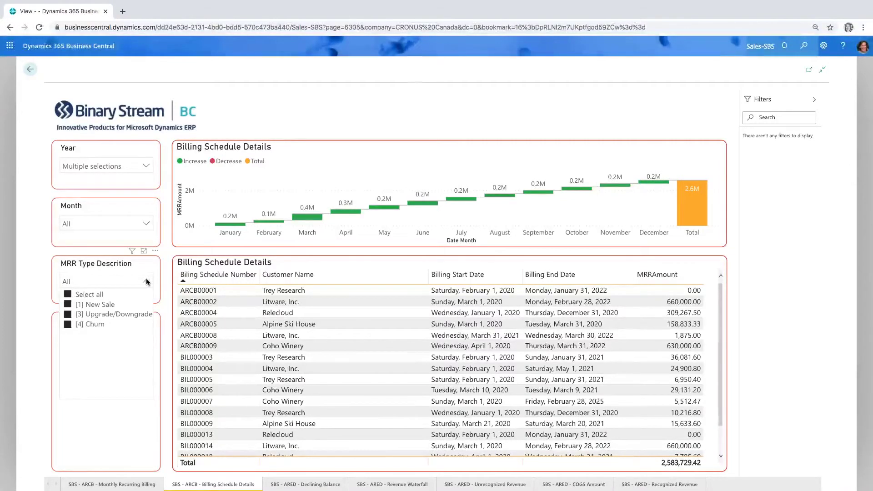
pyautogui.click(132, 434)
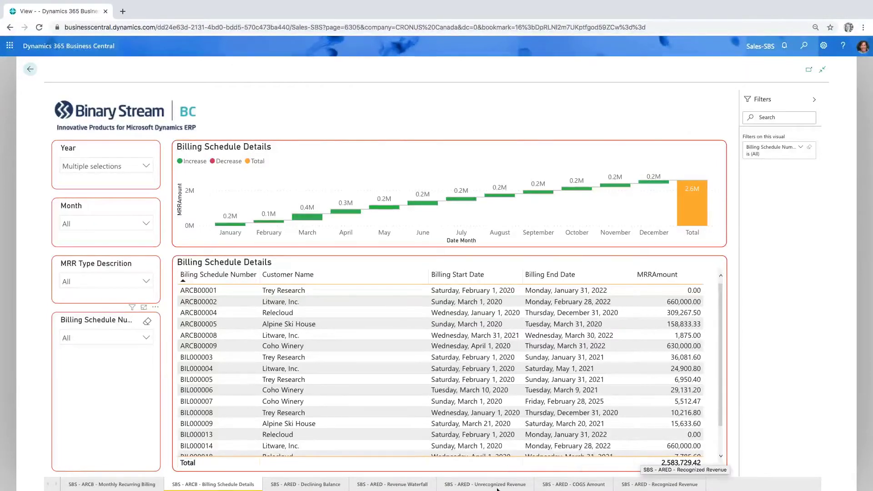
# View the ARED Revenue Waterfall and Declining Balance report pages, expand item 1004 under DEF000084, and return to the home page.
pyautogui.click(406, 485)
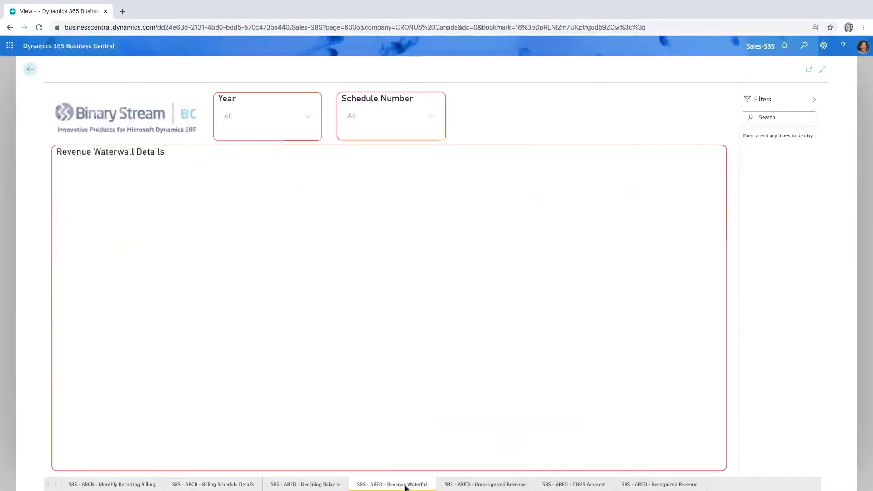
pyautogui.click(321, 485)
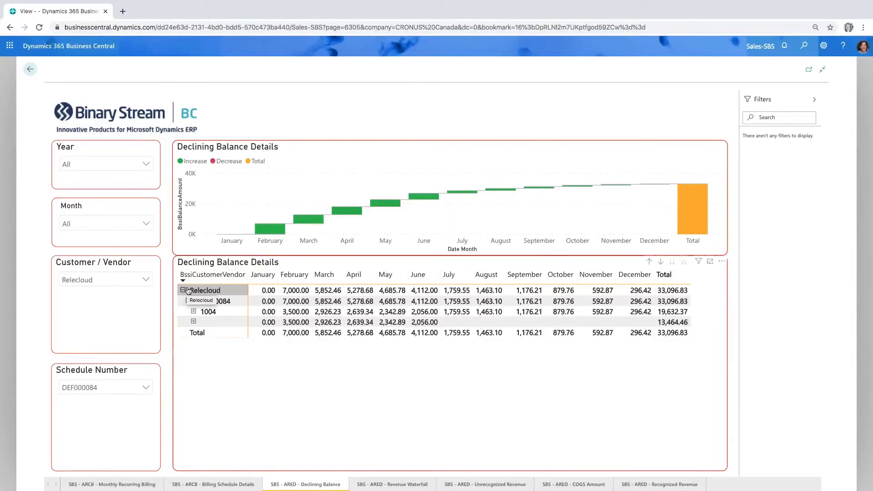
pyautogui.click(193, 312)
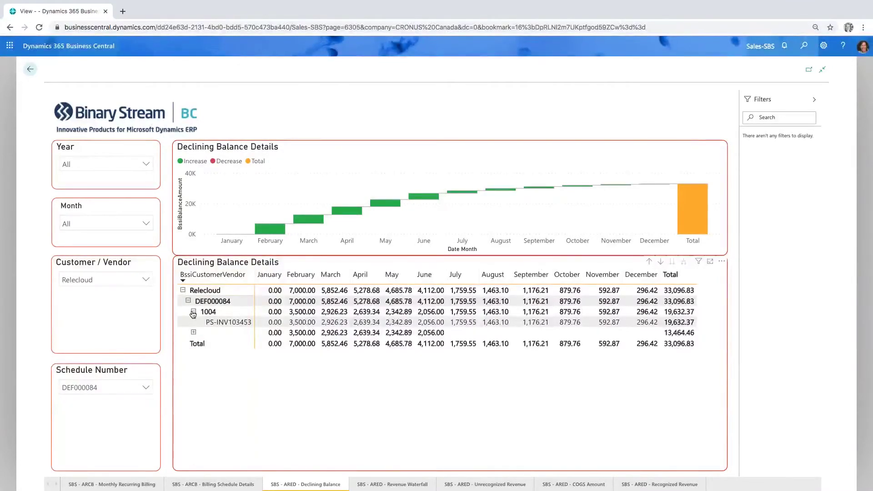
pyautogui.click(193, 312)
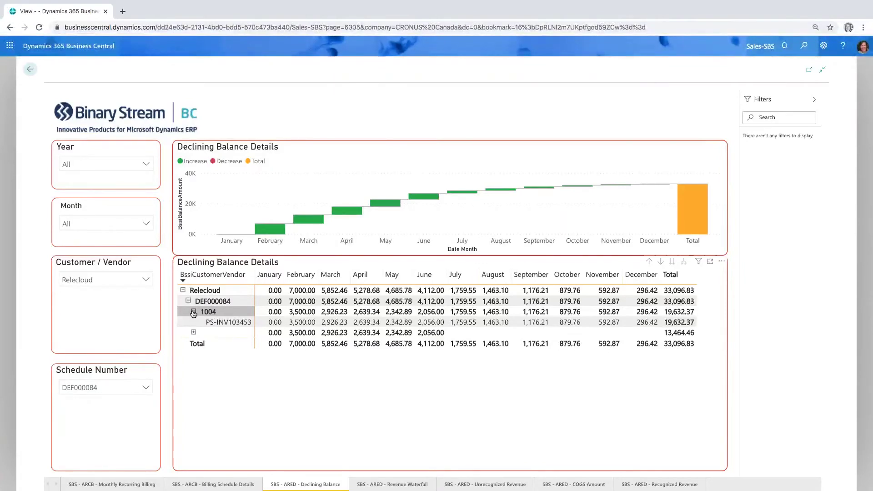
pyautogui.click(31, 70)
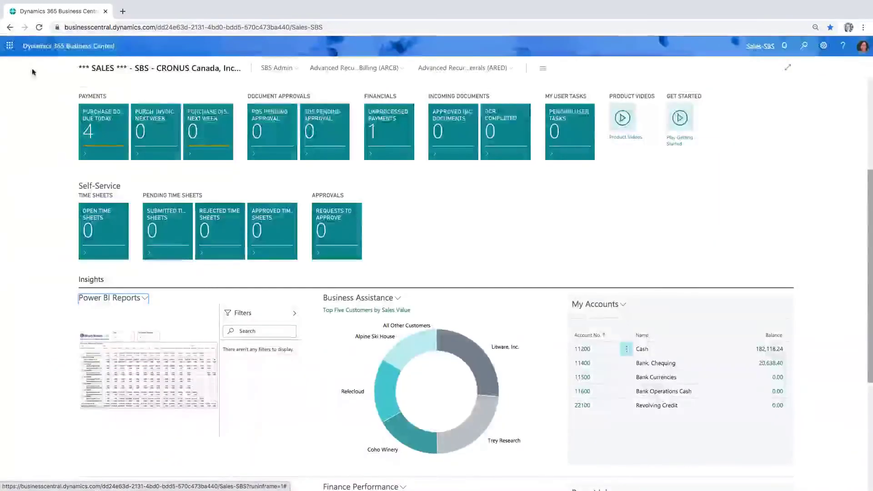
# Open deferral schedule DEF000041 from the SBS ARED Deferral Schedules list and examine its accounts, schedule lines and amount details.
pyautogui.click(466, 69)
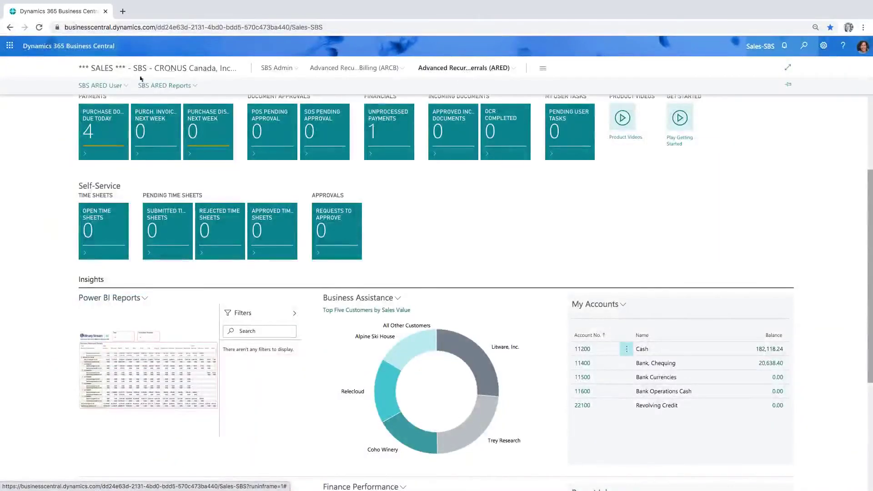
pyautogui.click(99, 86)
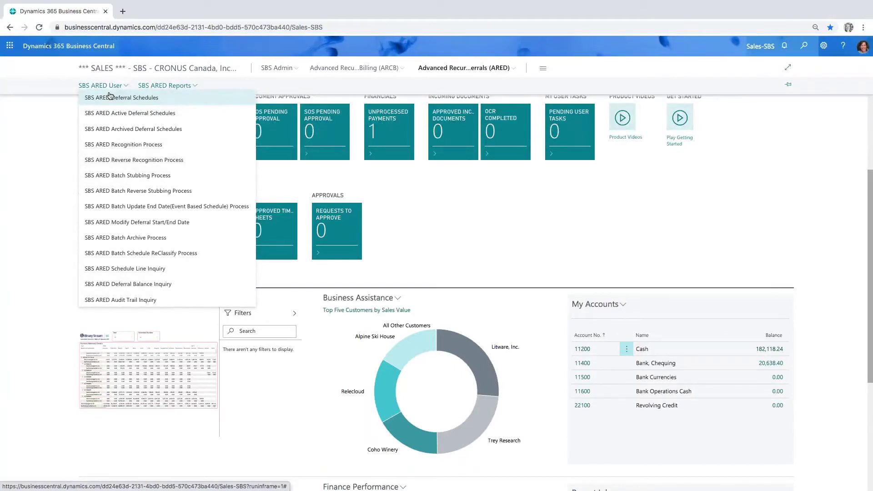
pyautogui.click(110, 97)
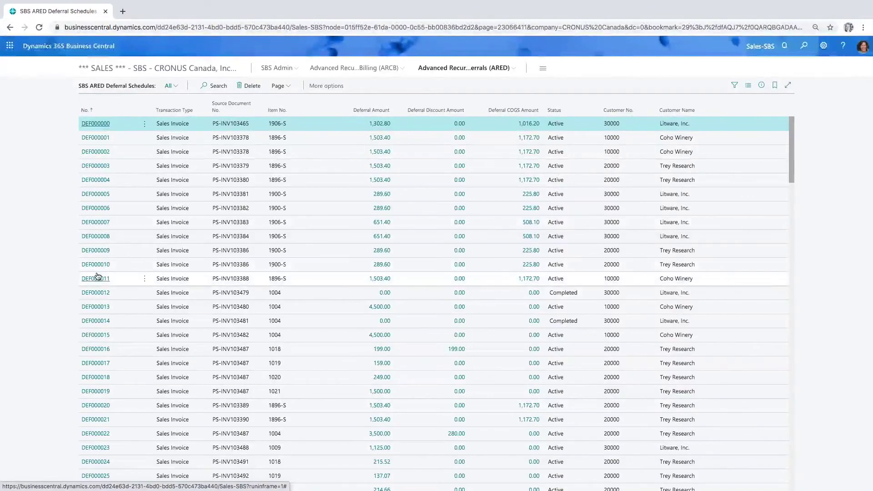
pyautogui.scroll(-3, 97, 276)
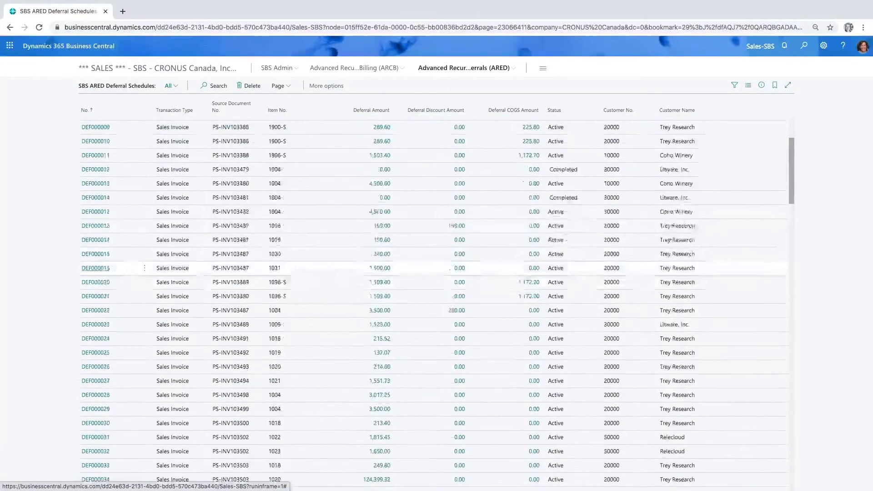
pyautogui.scroll(-3, 97, 273)
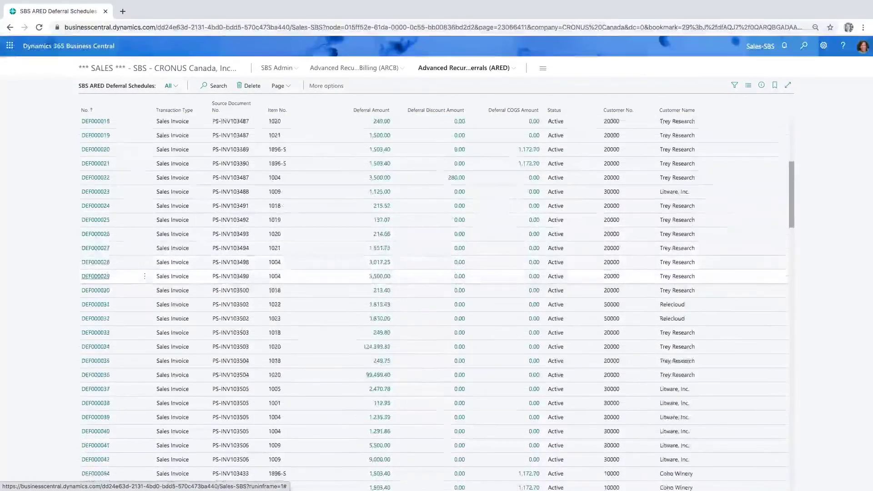
pyautogui.scroll(-2, 96, 276)
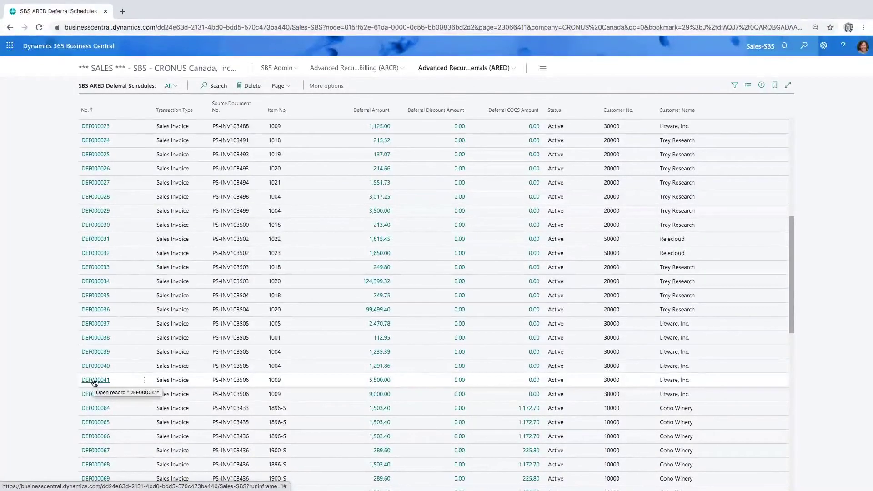
pyautogui.click(95, 380)
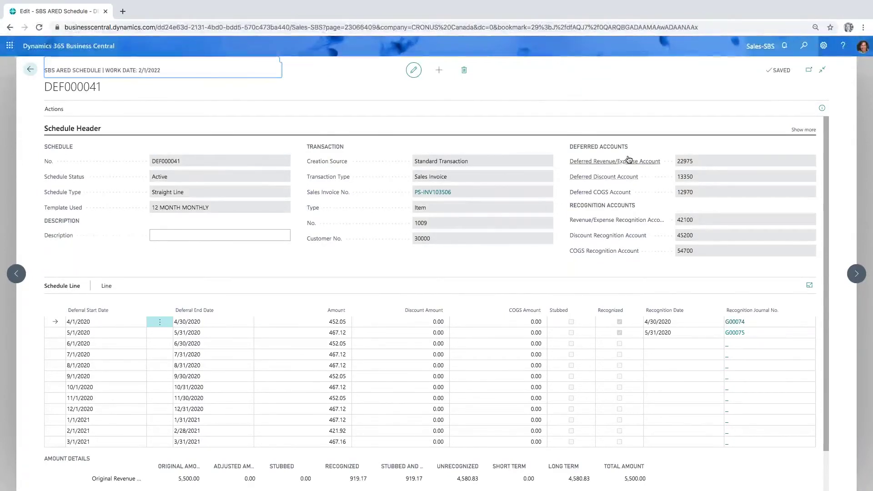
pyautogui.moveTo(628, 162)
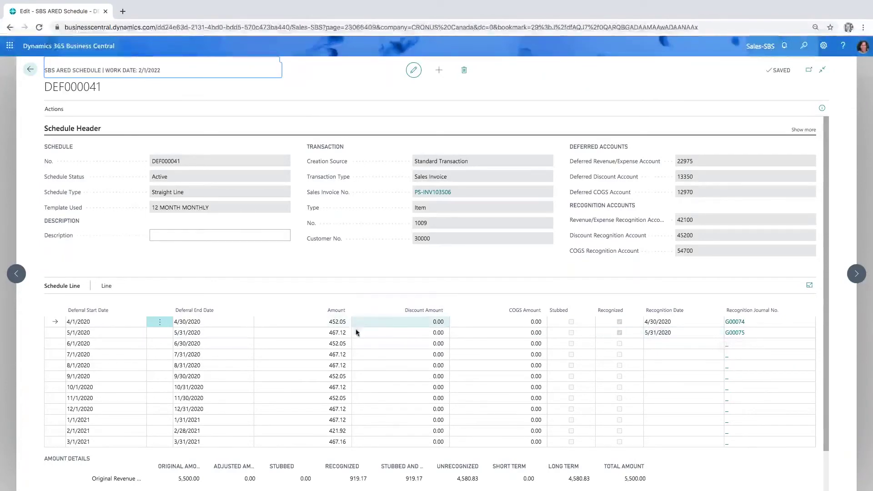
pyautogui.scroll(-1, 356, 390)
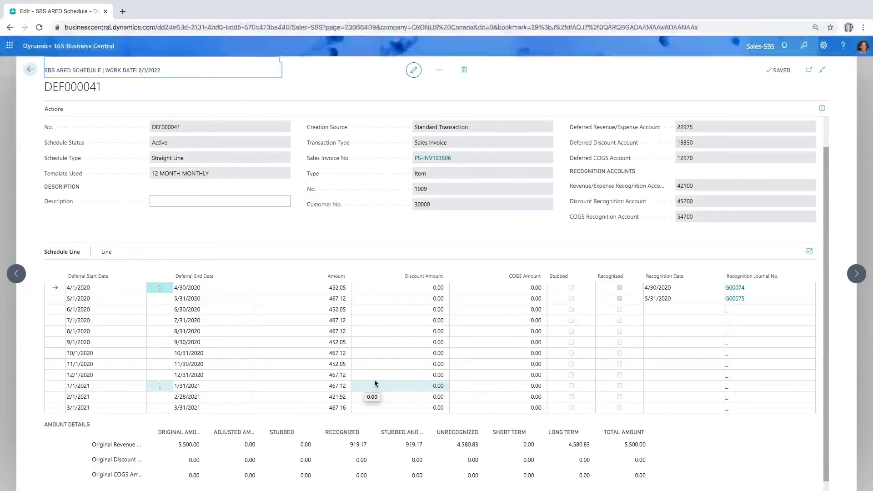
# Start the Modify Schedule accounting action for deferral schedule DEF000041.
pyautogui.click(55, 109)
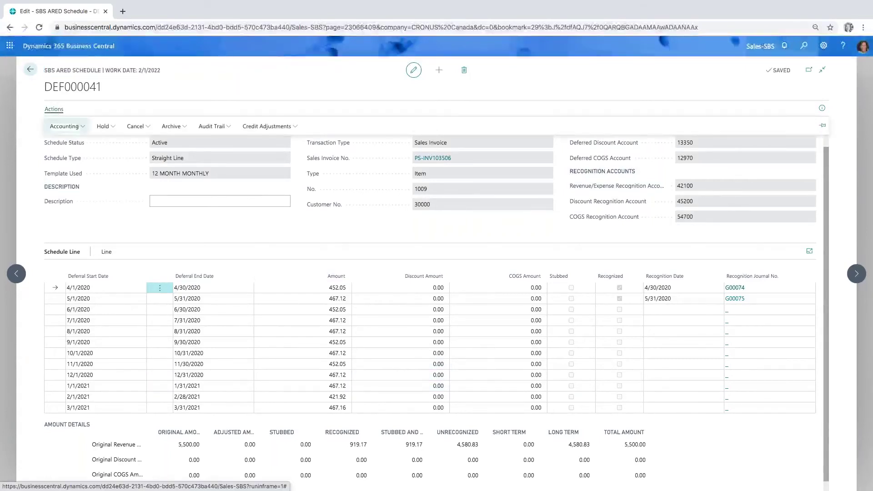
pyautogui.click(75, 131)
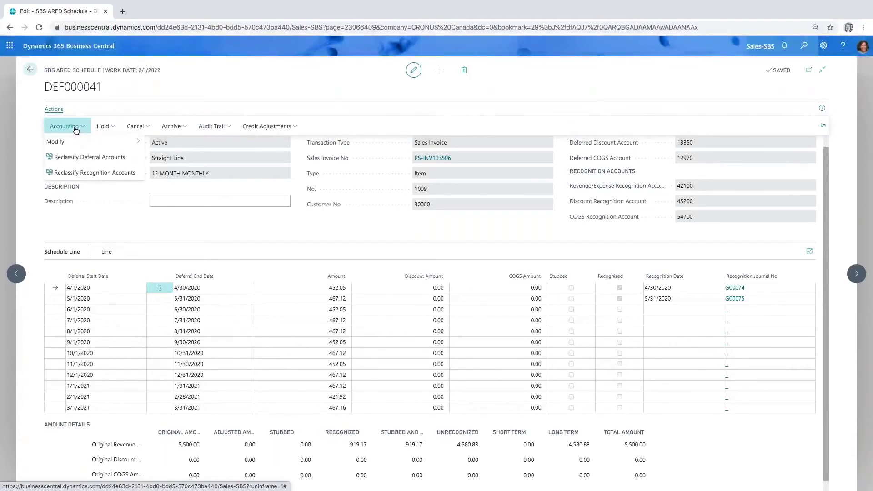
pyautogui.moveTo(65, 143)
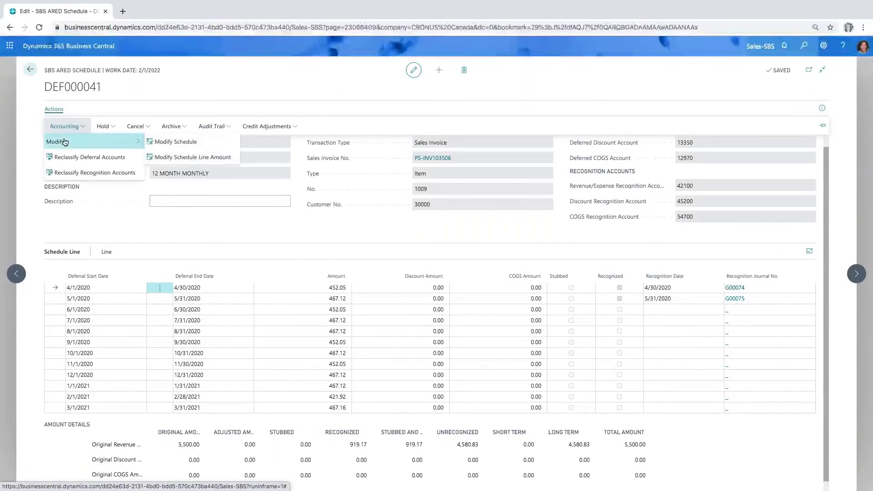
pyautogui.click(184, 142)
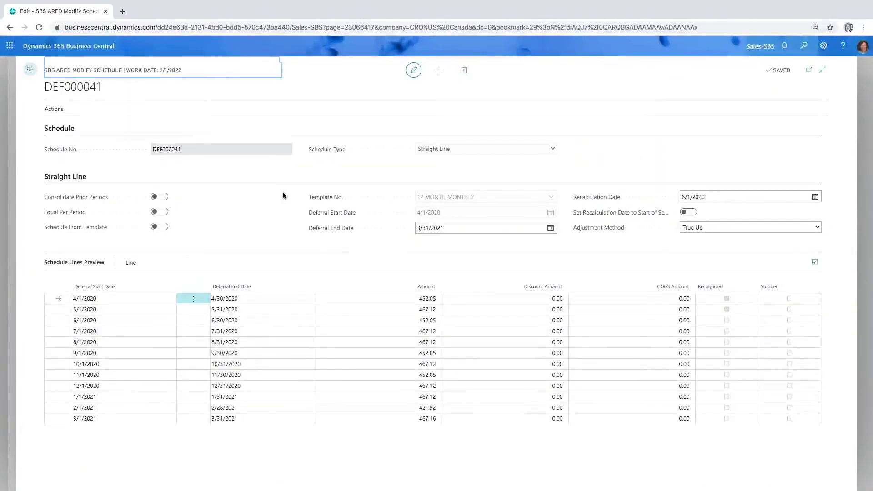
# Enable Schedule From Template, choose the 24 MONTH MONTHLY template, and review the recalculated schedule lines preview.
pyautogui.click(155, 227)
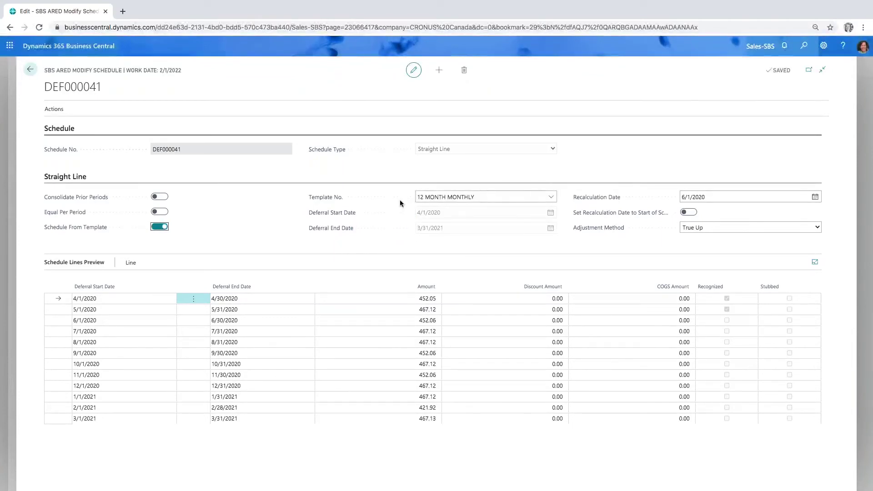
pyautogui.click(548, 198)
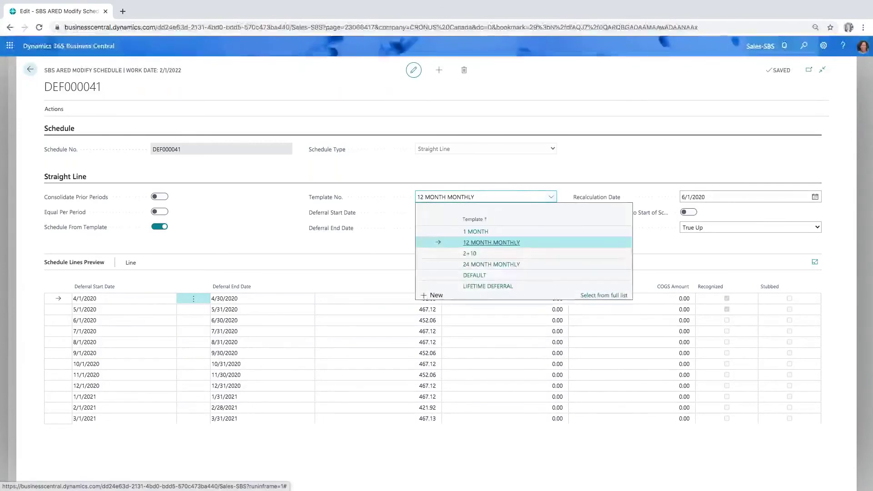
pyautogui.click(512, 265)
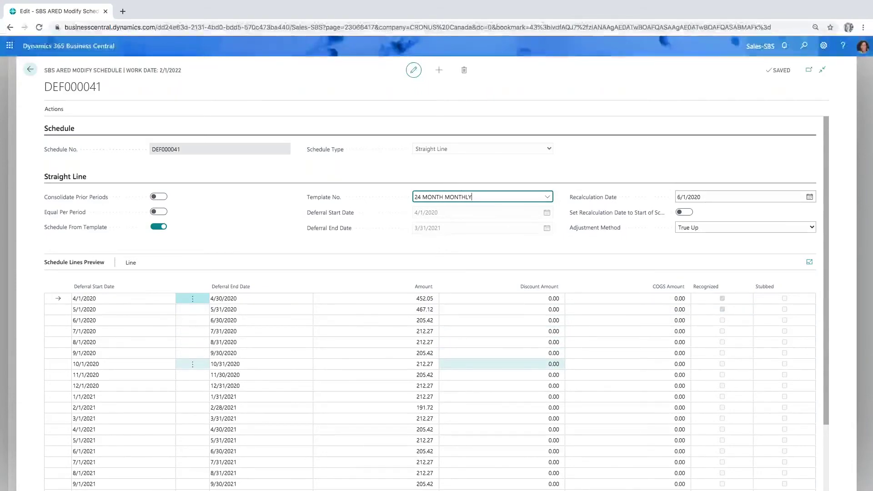
pyautogui.scroll(-3, 440, 289)
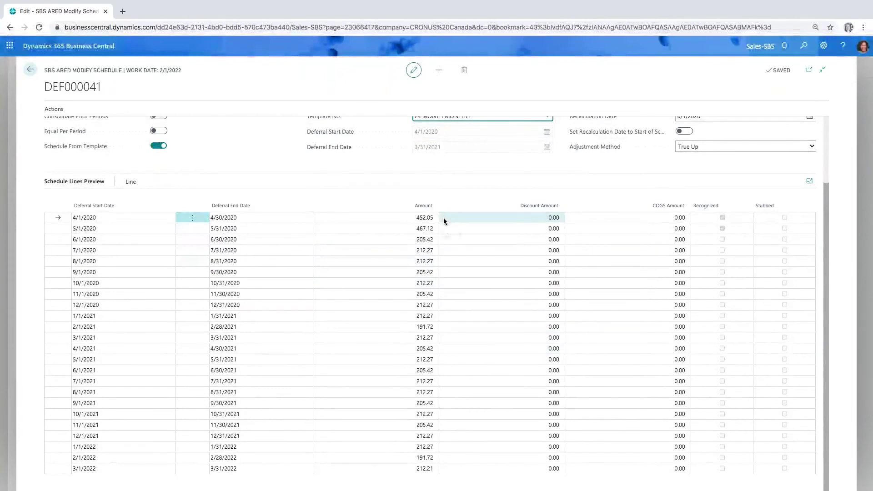
# Review the Adjustment Method choices for modifying DEF000041 and return to the deferral schedule without processing the change.
pyautogui.click(812, 147)
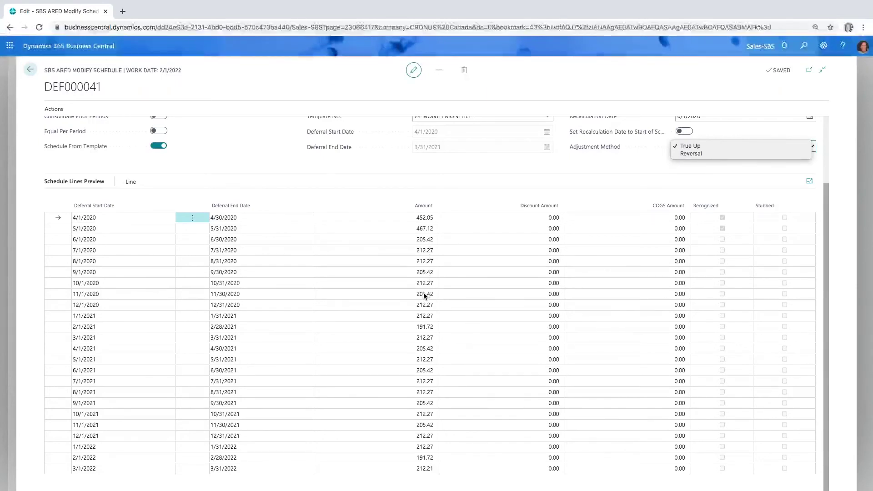
pyautogui.click(29, 71)
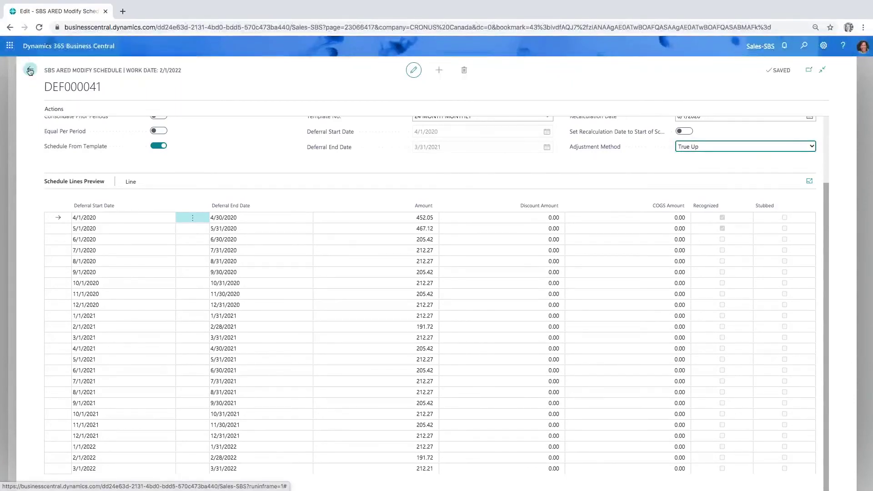
pyautogui.click(54, 110)
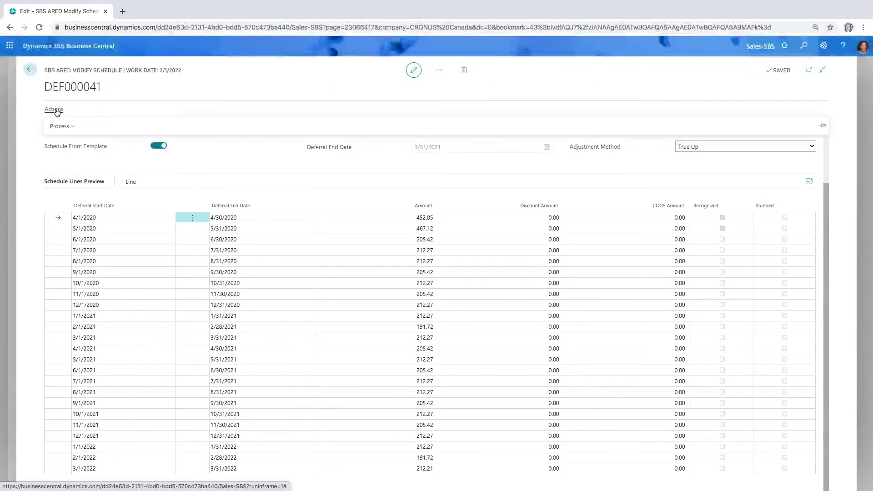
pyautogui.click(29, 69)
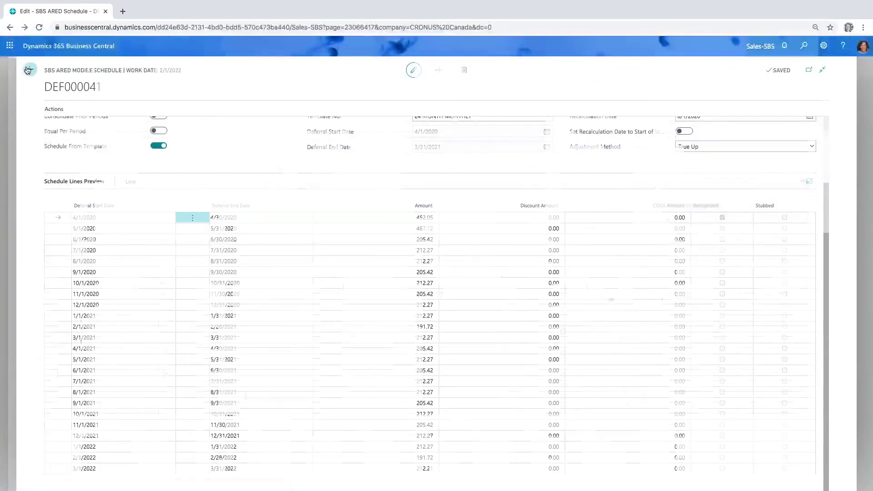
pyautogui.click(54, 109)
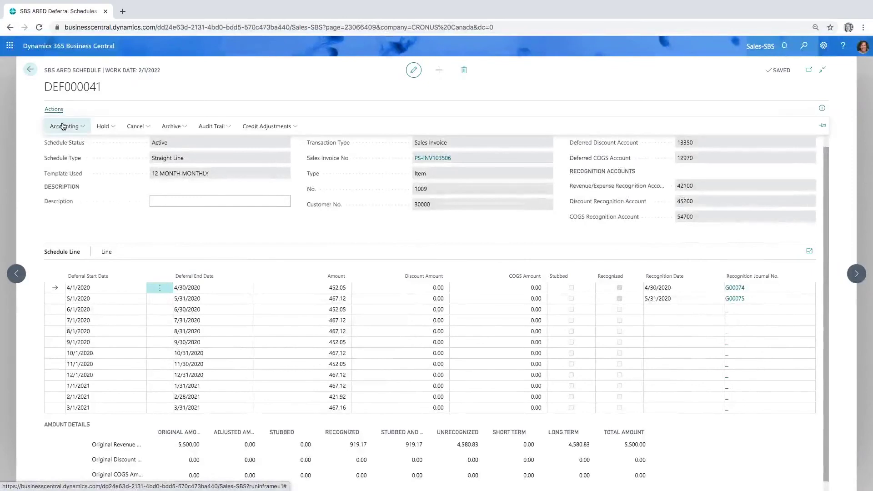
pyautogui.click(63, 126)
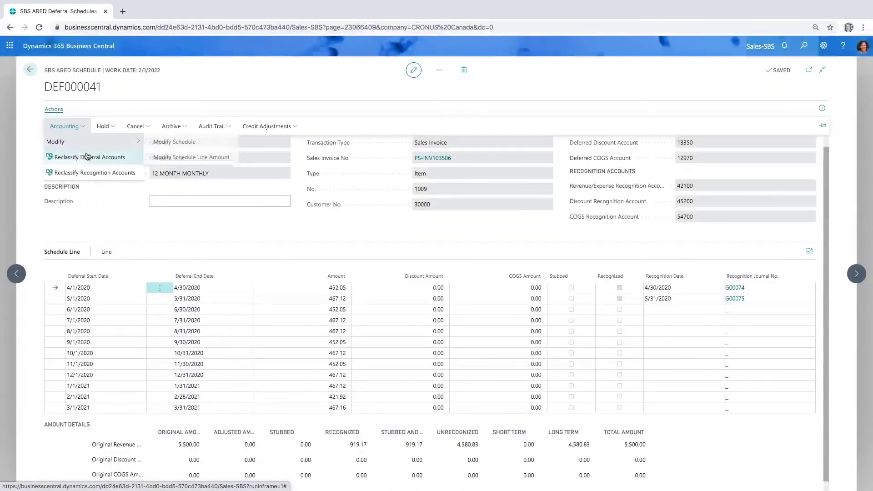
pyautogui.click(176, 142)
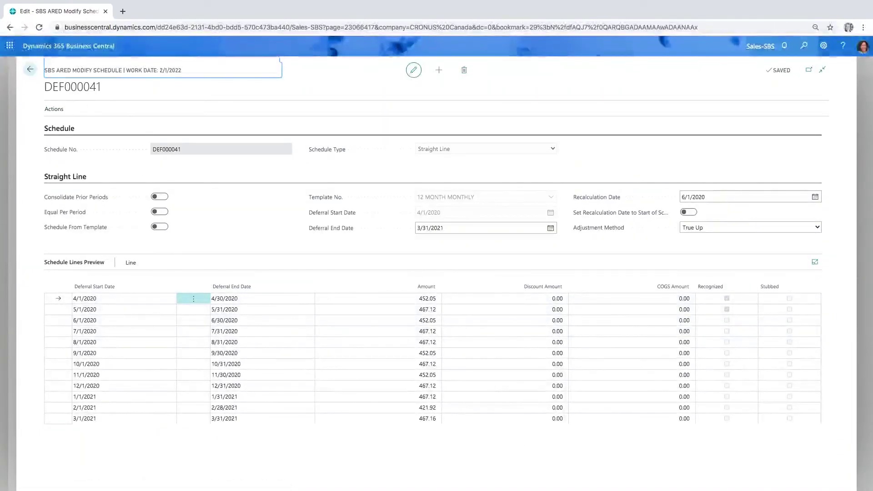
pyautogui.click(28, 71)
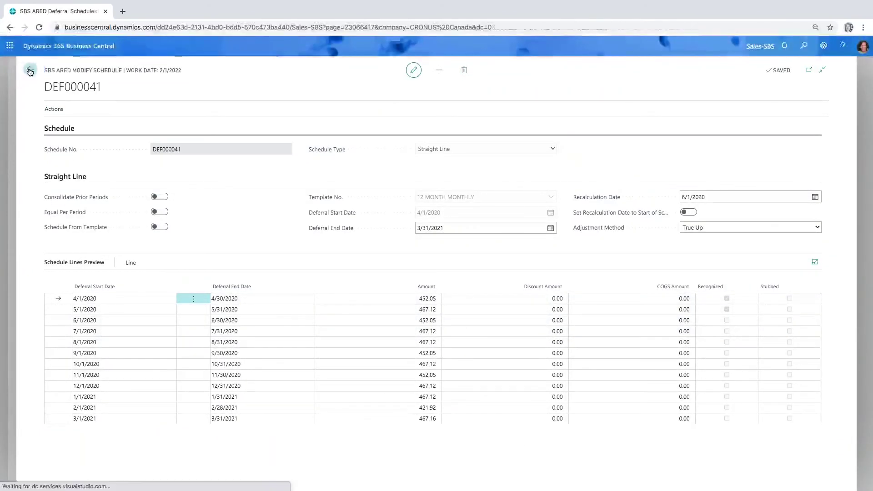
# Examine the Reclassify Deferral Accounts options for deferral schedule DEF000041, including the new short term deferral accounts, and cancel the request.
pyautogui.click(52, 109)
pyautogui.click(60, 131)
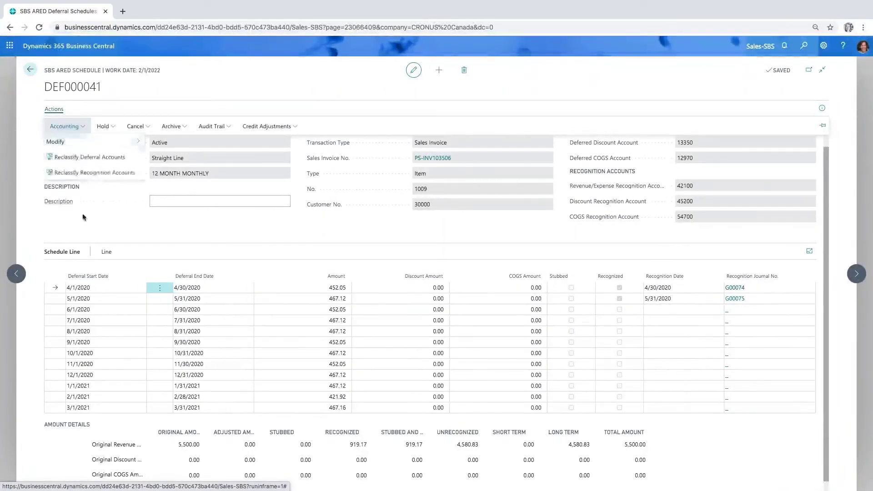
pyautogui.click(101, 158)
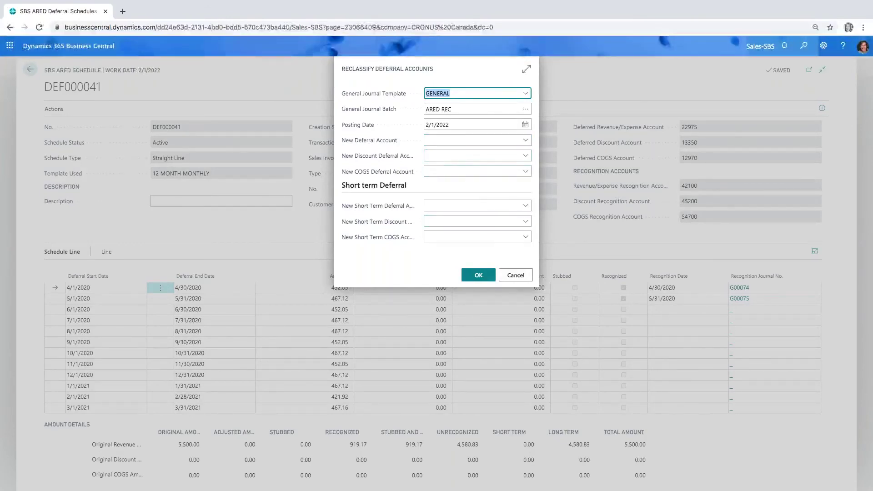
pyautogui.click(515, 276)
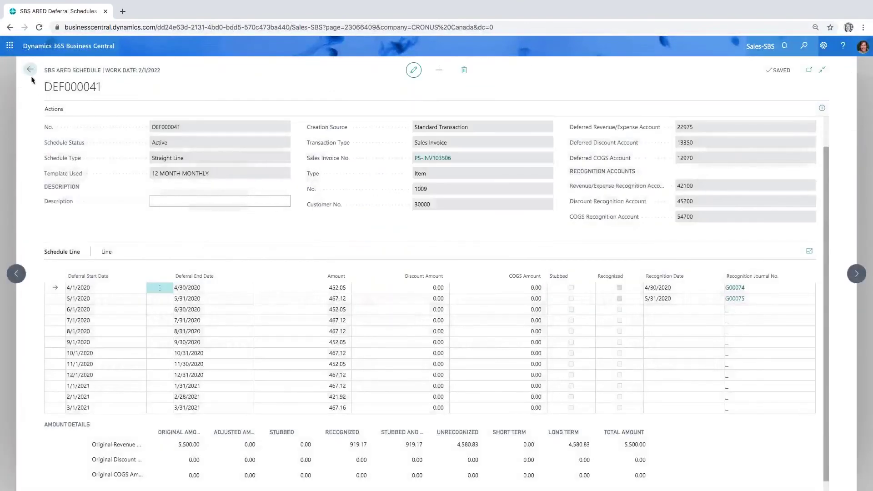
# Close the DEF000041 schedule, open the SBS ARED Recognition Process in edit mode, and examine its cutoff date, journal settings and lines.
pyautogui.click(30, 70)
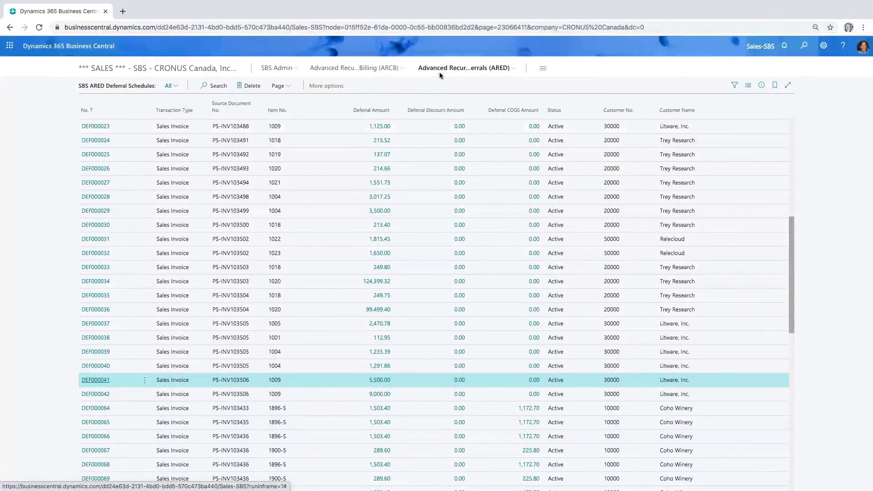
pyautogui.click(463, 68)
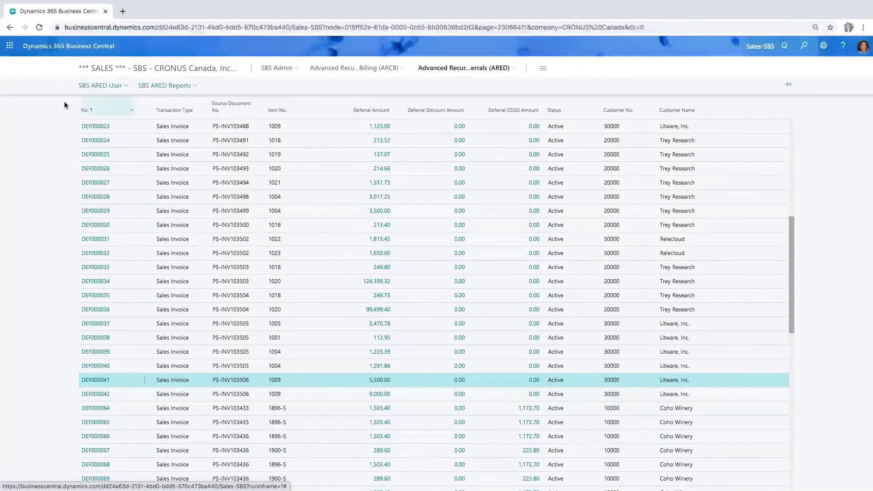
pyautogui.click(97, 87)
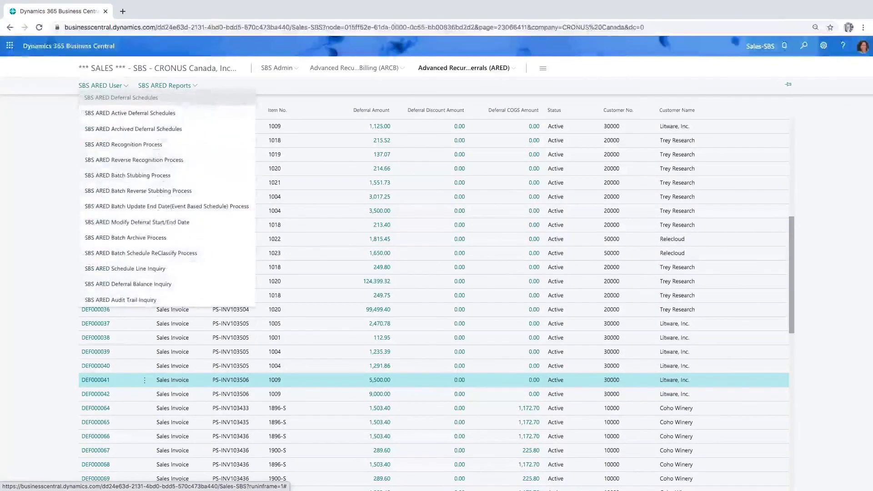
pyautogui.click(131, 145)
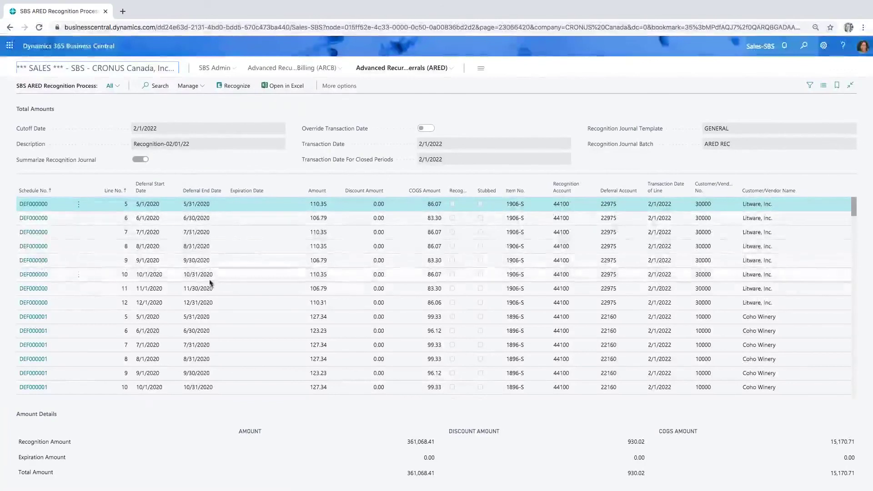
pyautogui.click(192, 88)
pyautogui.click(191, 100)
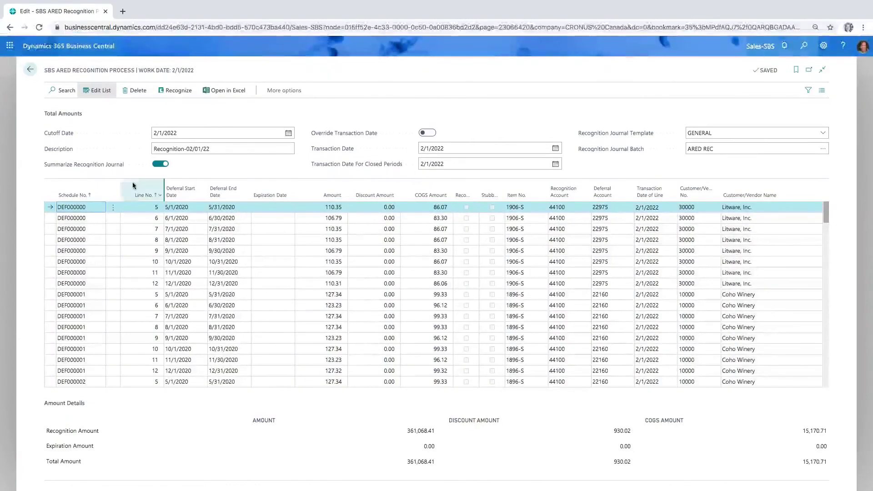
# Check the sorting and filtering options for Schedule No. in the recognition process and return to the home page.
pyautogui.click(101, 197)
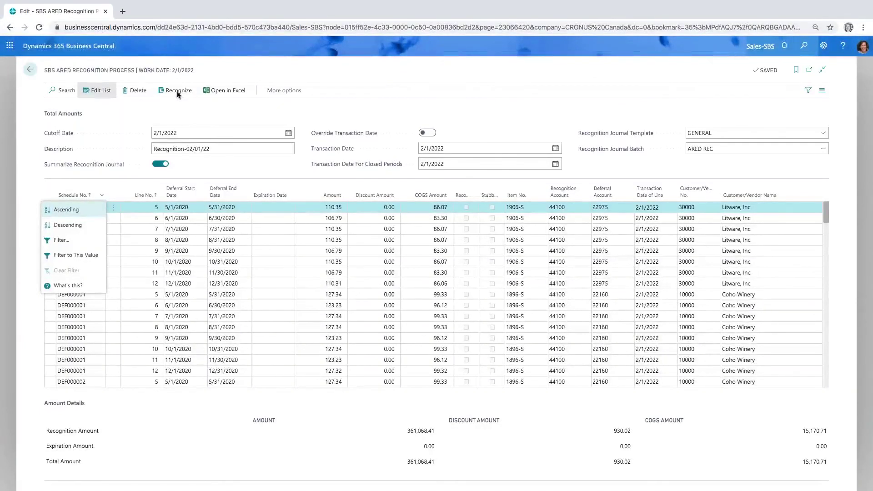
pyautogui.click(30, 71)
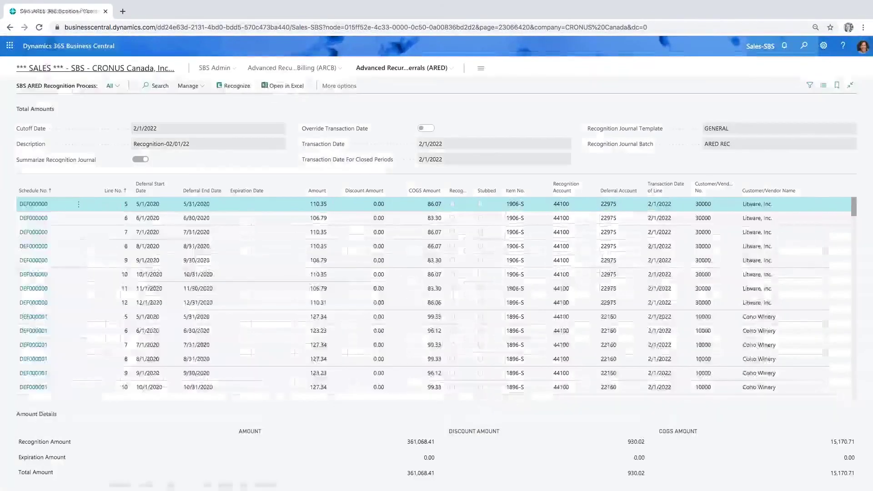
pyautogui.press('Escape')
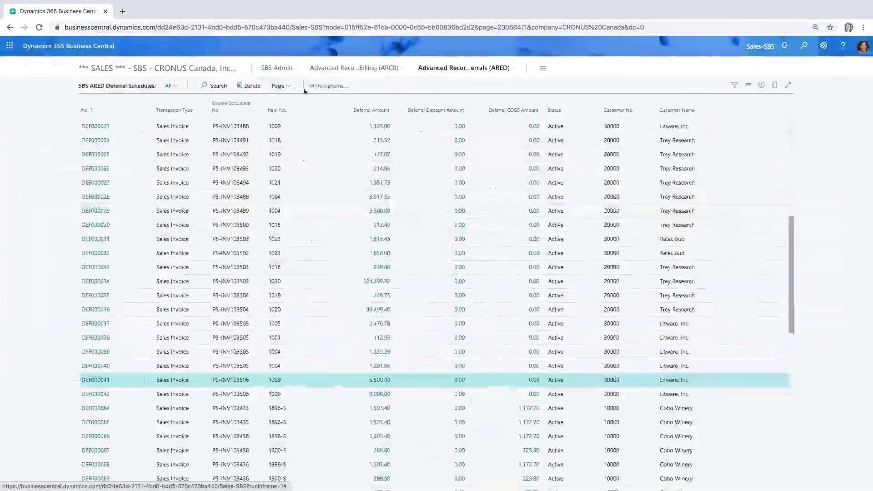
pyautogui.press('Escape')
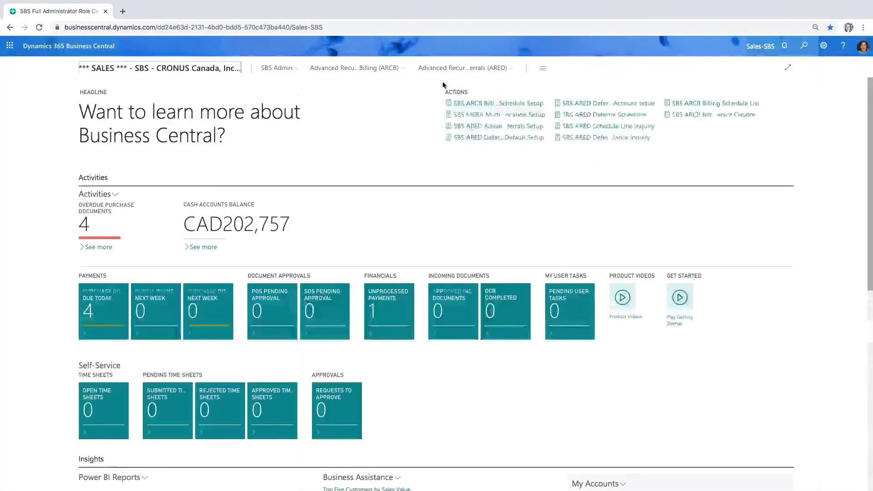
# Preview the SBS ARED Deferral Balance Details Report as of 4/30/2020 grouped by Deferral Account, read its balances, and close the preview.
pyautogui.click(458, 68)
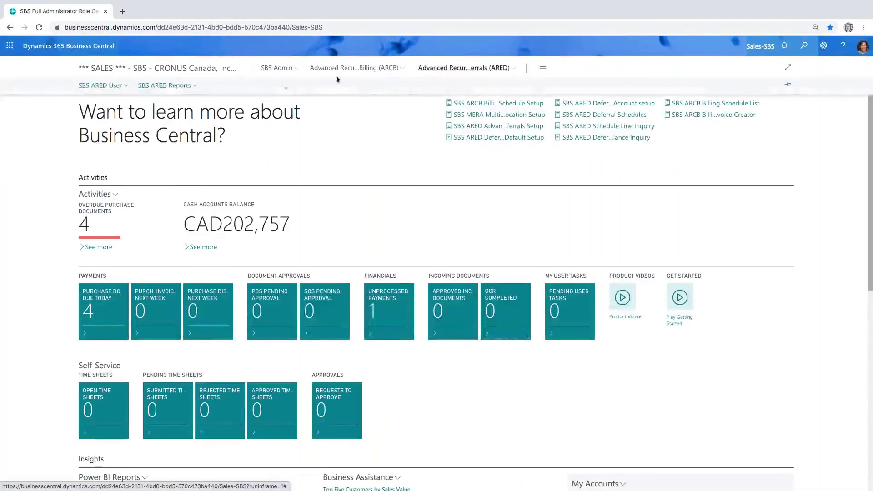
pyautogui.click(172, 87)
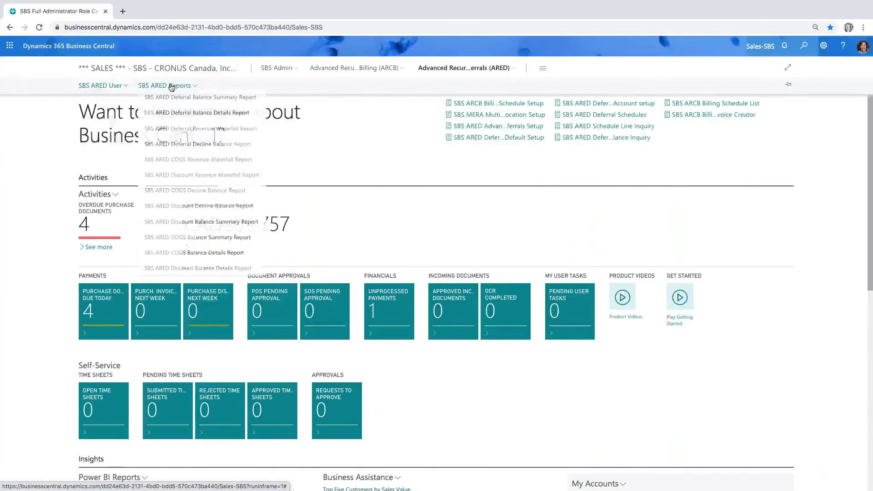
pyautogui.click(205, 115)
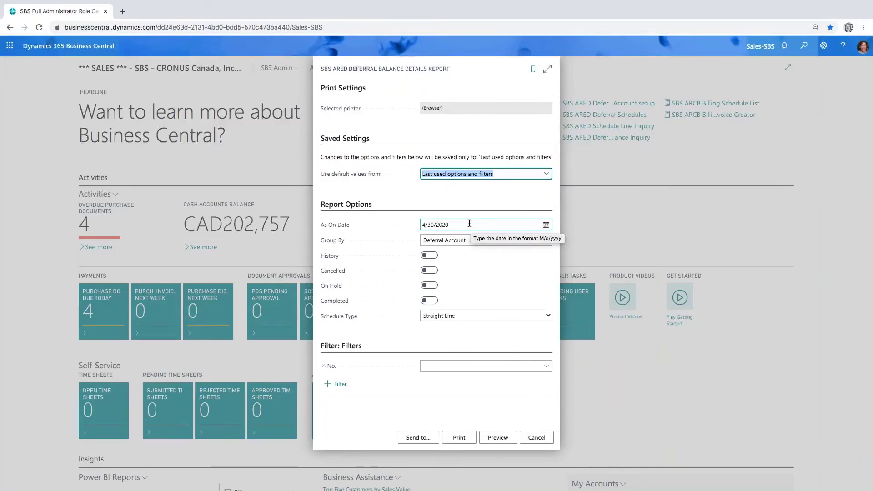
pyautogui.click(497, 438)
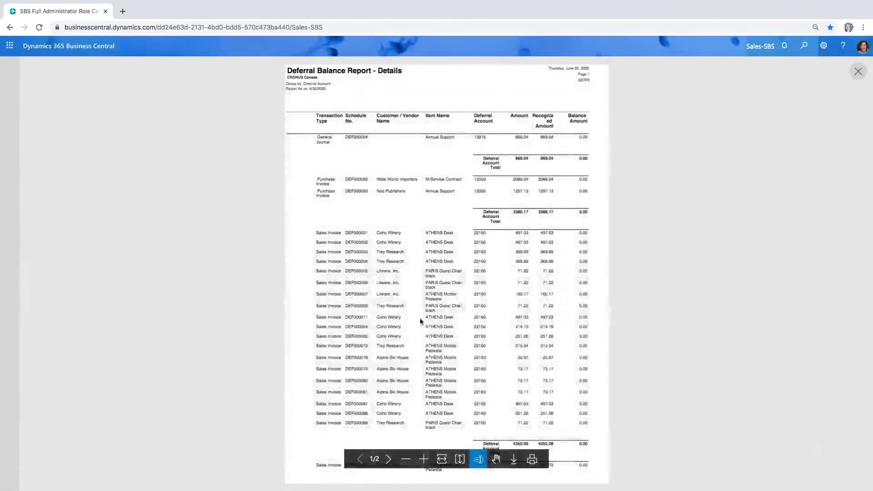
pyautogui.click(423, 459)
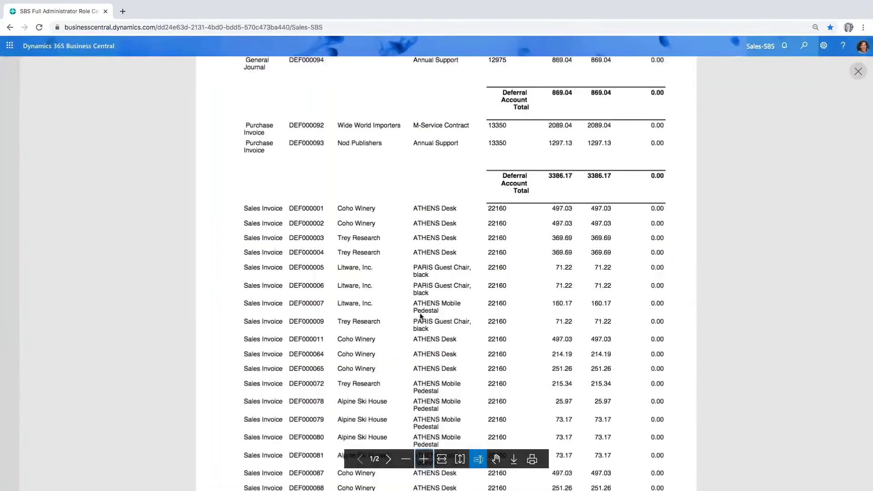
pyautogui.scroll(3, 421, 316)
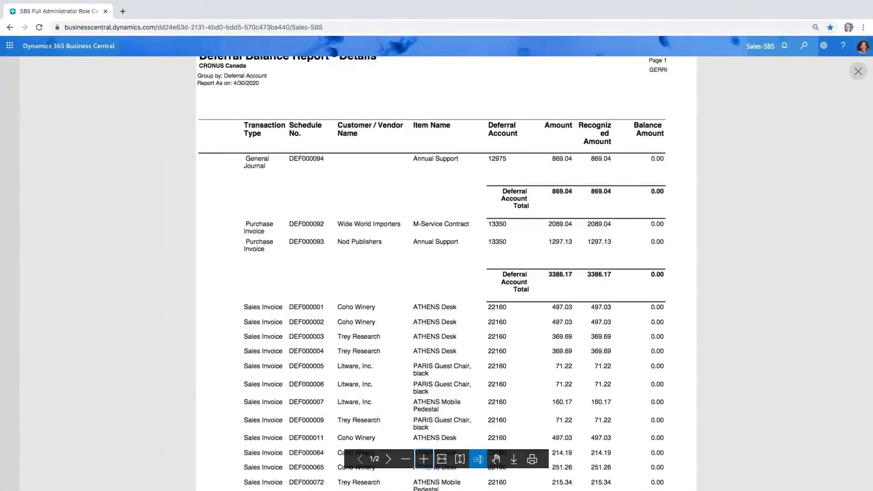
pyautogui.click(858, 71)
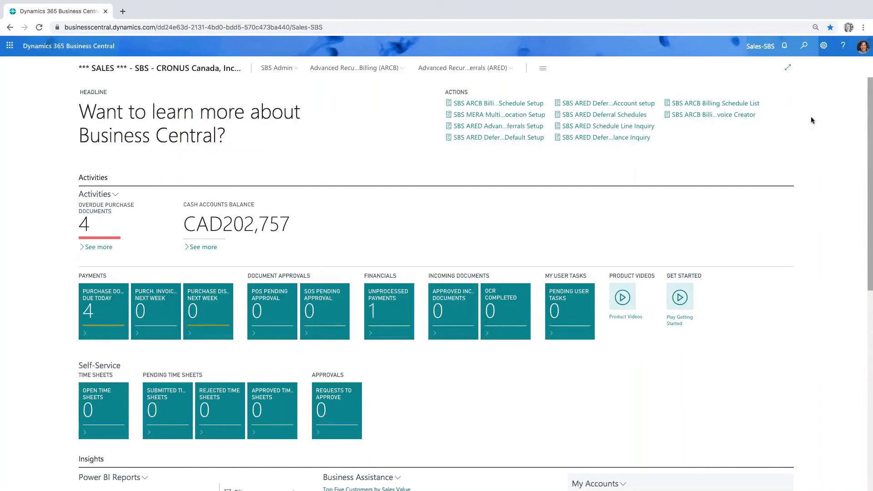
# Search for the SBS MERA Item Standalone Selling Price page, examine the items' SSP origins and prices, and return to the home page.
pyautogui.click(805, 47)
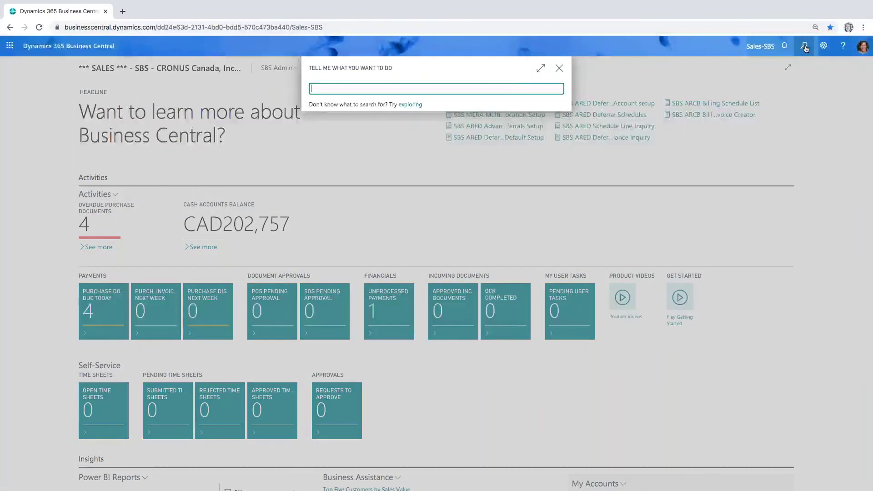
pyautogui.write('standal')
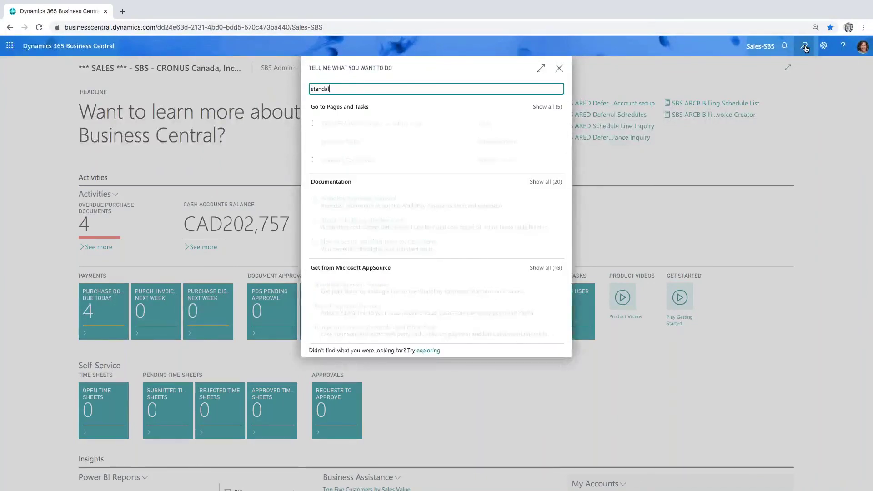
pyautogui.write('on')
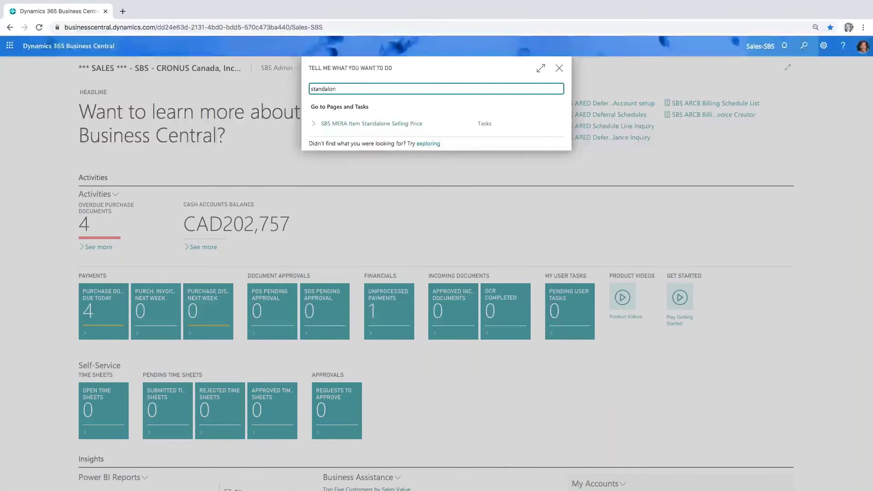
pyautogui.click(417, 128)
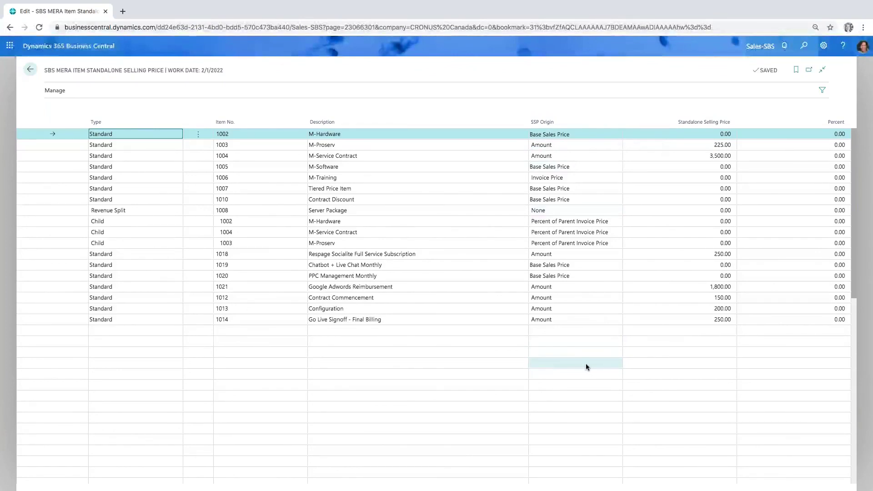
pyautogui.click(605, 327)
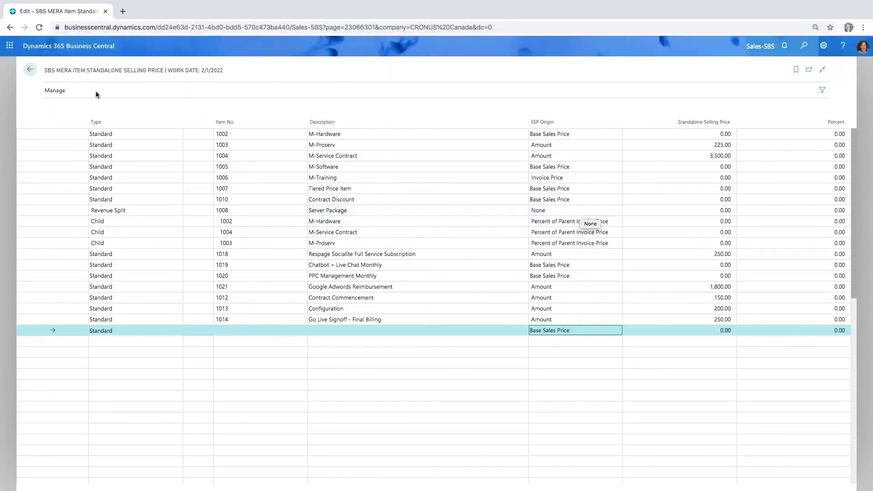
pyautogui.click(30, 71)
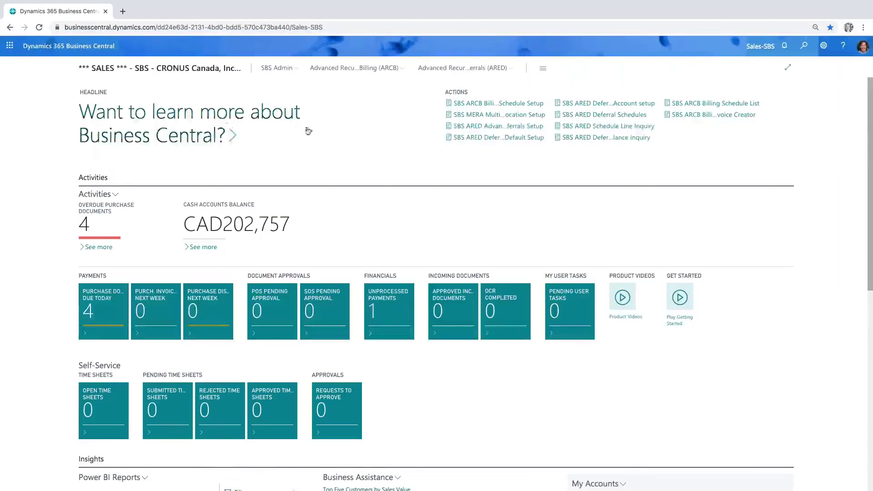
# Open the MERA Contract billing schedule ARCB00005 from the SBS ARCB Billing Schedule List and examine its schedule lines.
pyautogui.click(358, 70)
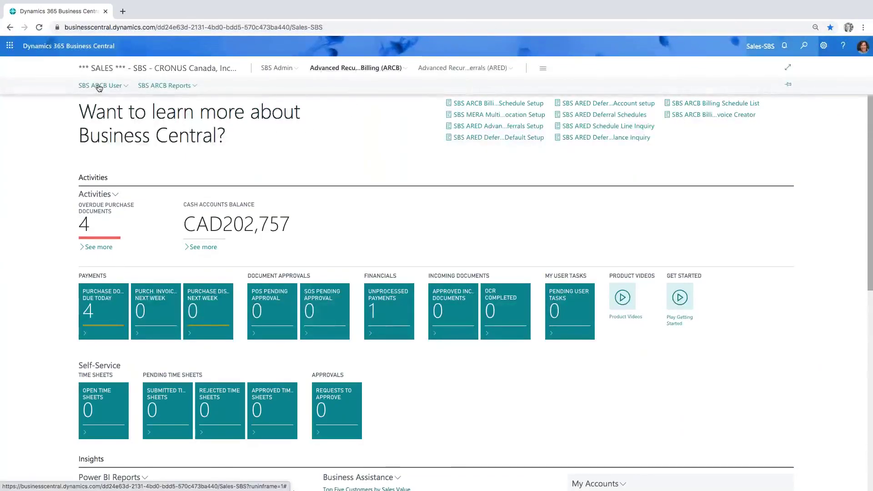
pyautogui.click(99, 86)
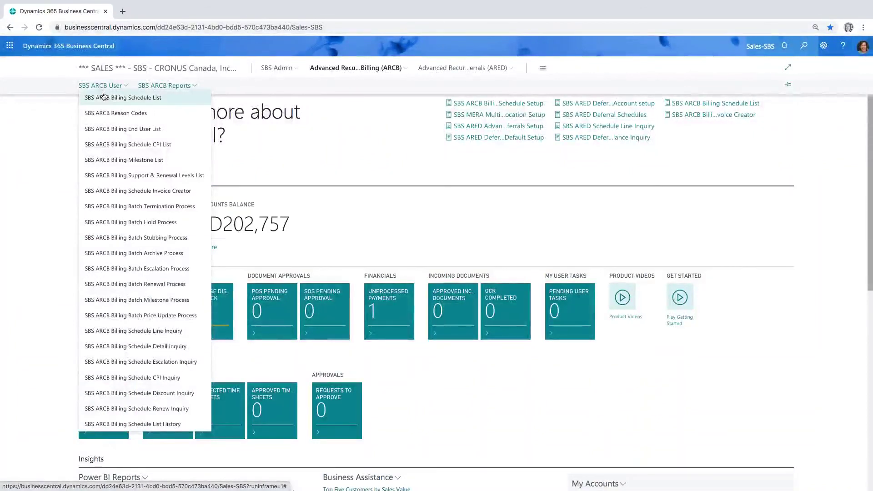
pyautogui.click(97, 96)
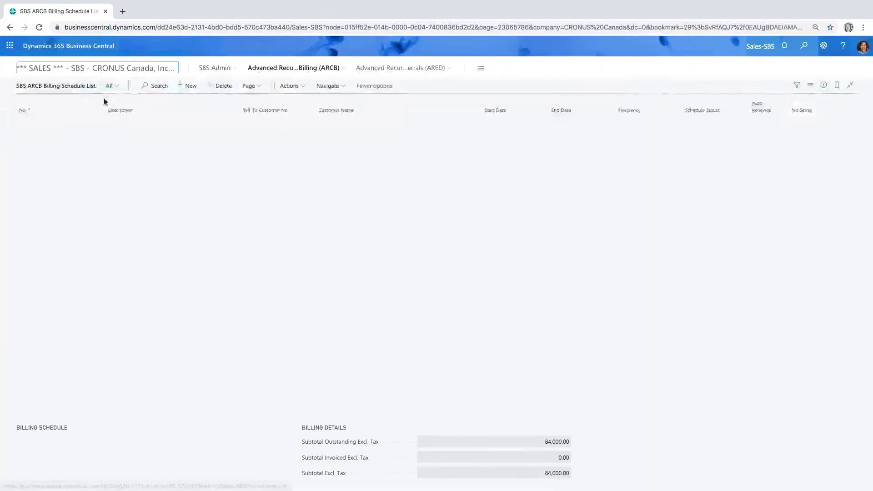
pyautogui.click(45, 166)
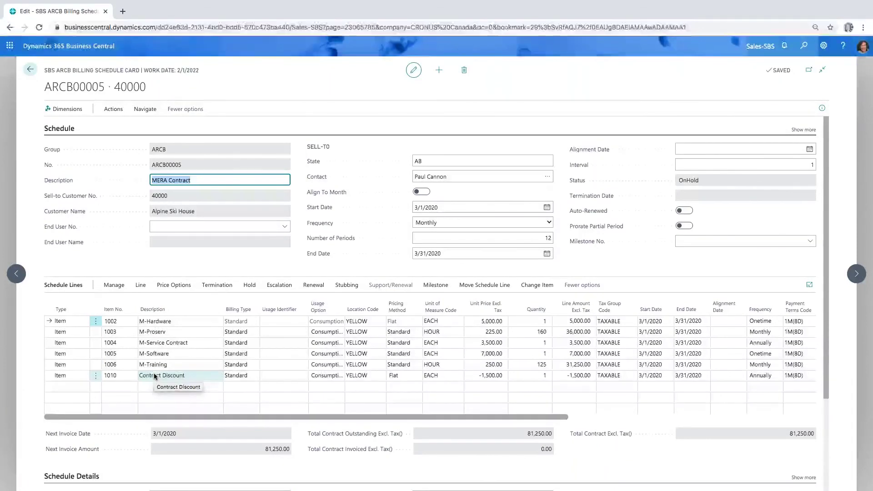
# Open the MERA Contract's revenue allocation, examine each item's standalone selling price and contract revenue, and return to the home page.
pyautogui.click(113, 109)
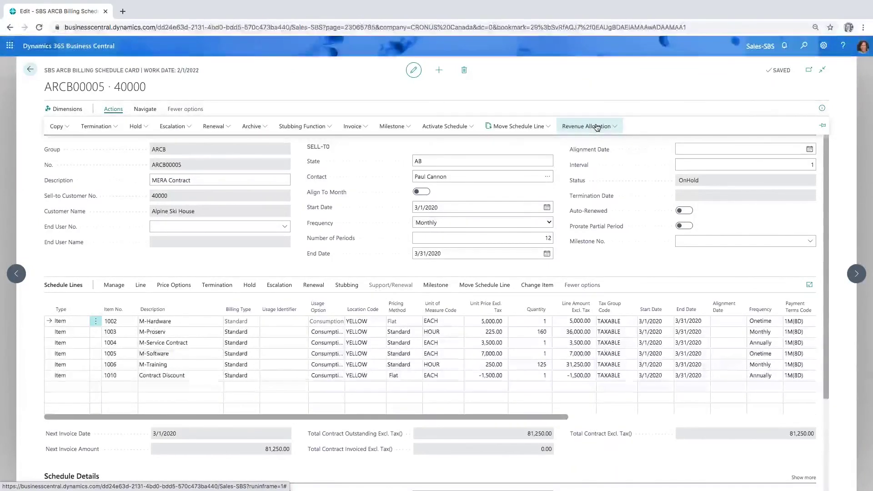
pyautogui.click(597, 127)
pyautogui.click(595, 142)
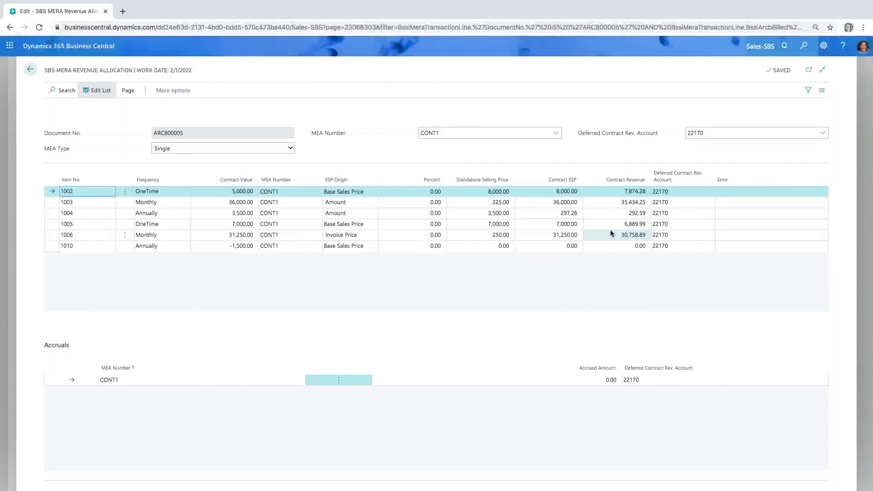
pyautogui.click(28, 71)
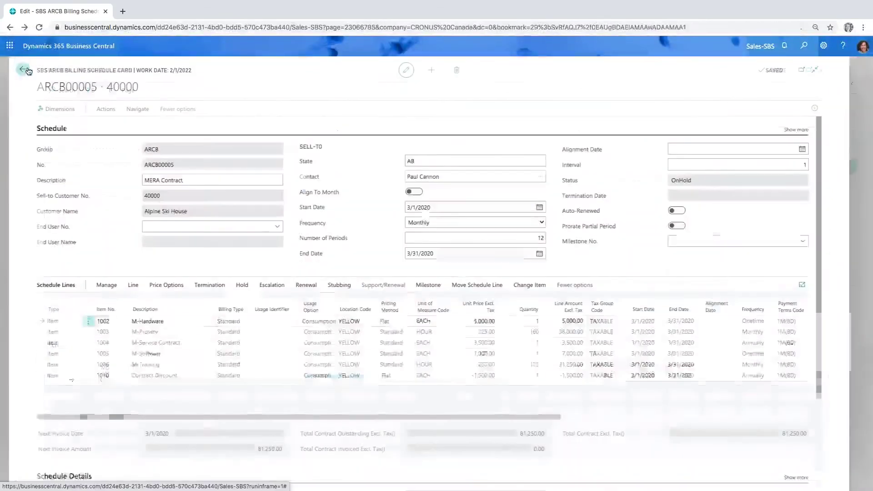
pyautogui.click(28, 71)
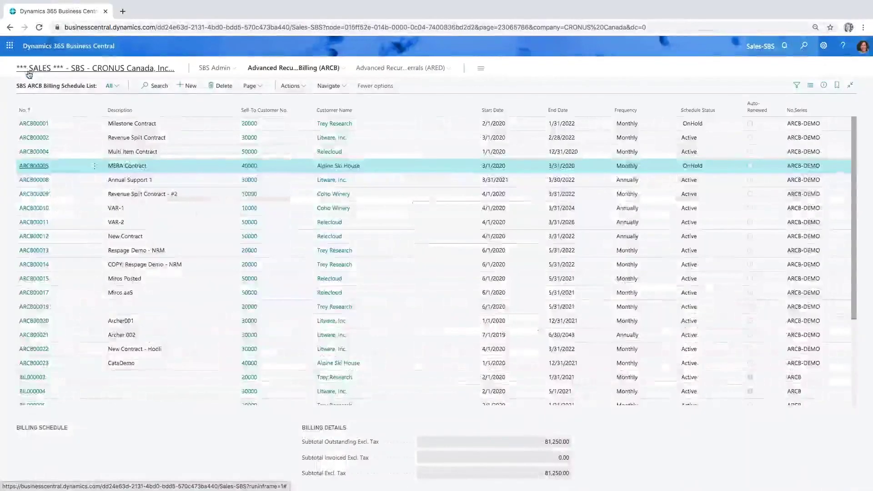
pyautogui.click(26, 74)
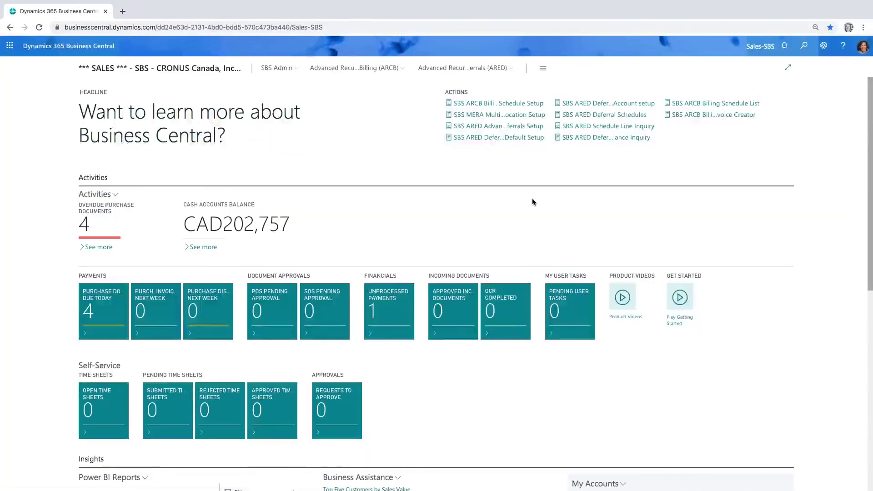